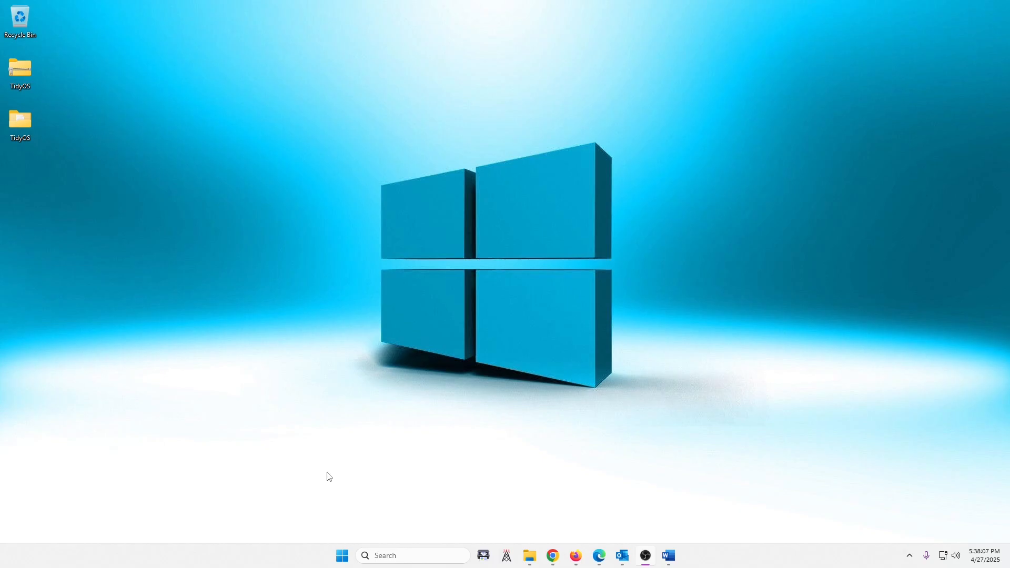
- Switch to Firefox, download TidyOS.zip from the TidyOS 0.62 release assets to the Desktop, and minimize the browser
left_click(576, 555)
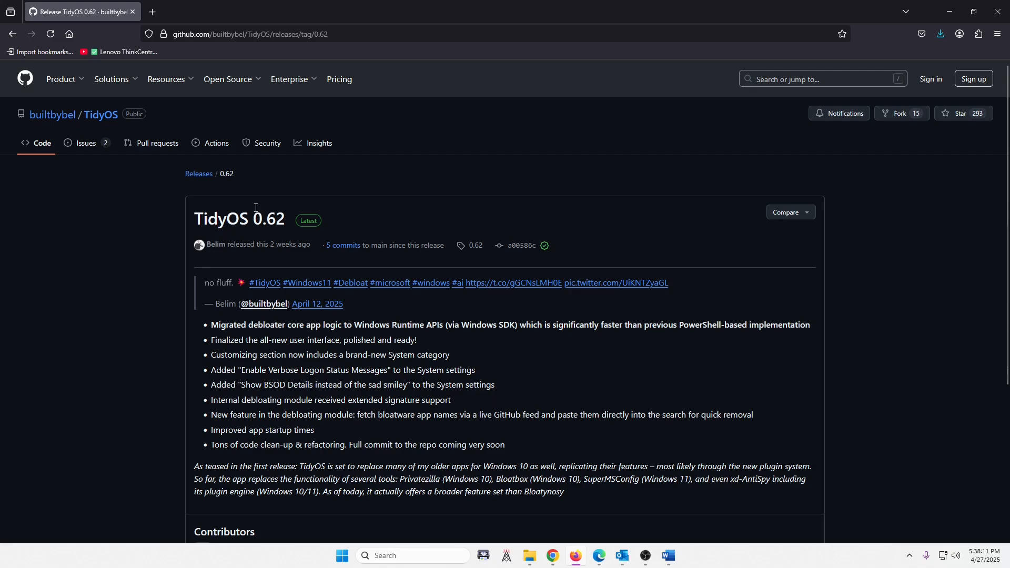
left_click_drag(256, 220, 279, 222)
left_click(282, 356)
mouse_move(55, 121)
scroll(582, 394, "down", 4)
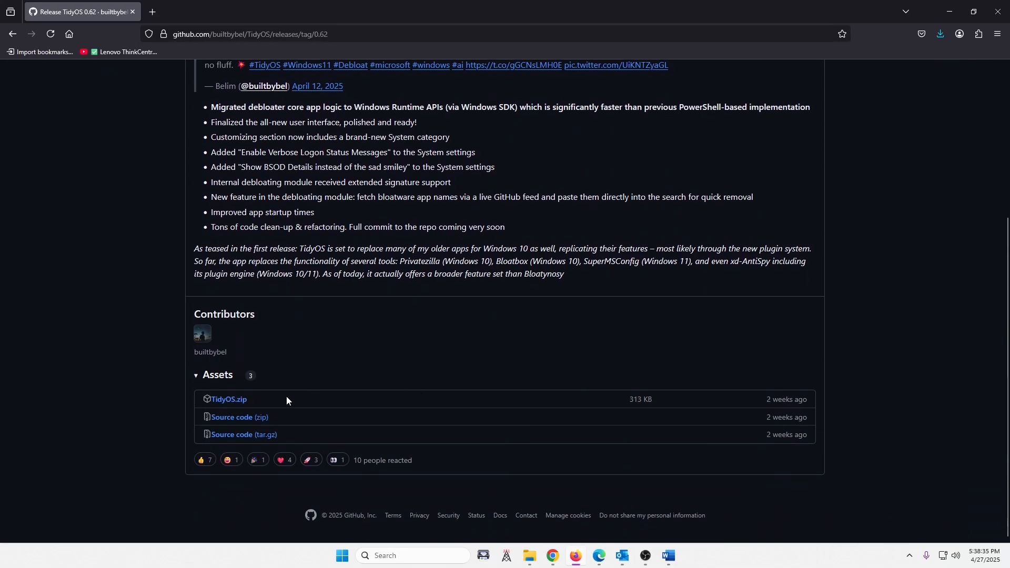
left_click(238, 400)
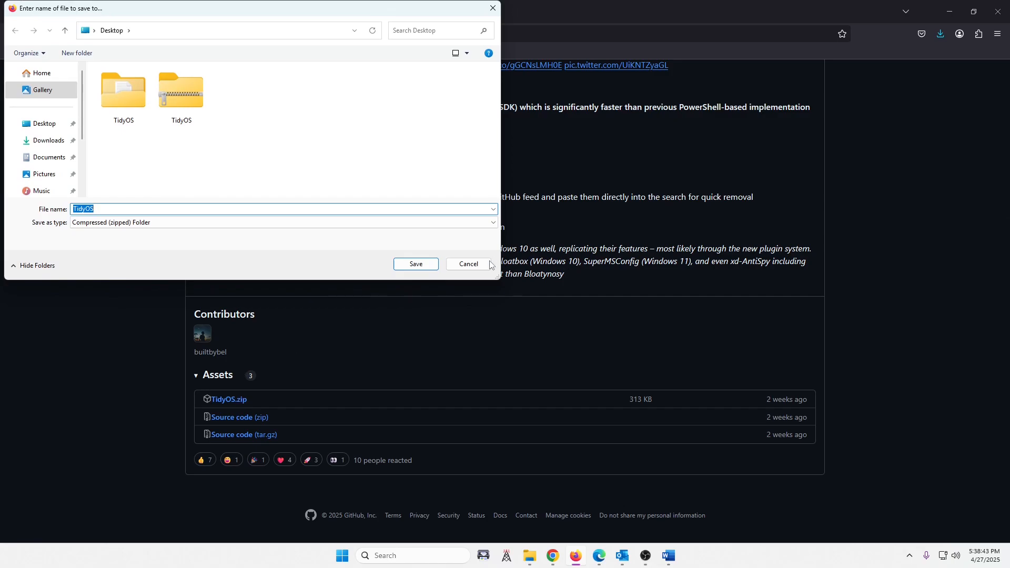
left_click(416, 263)
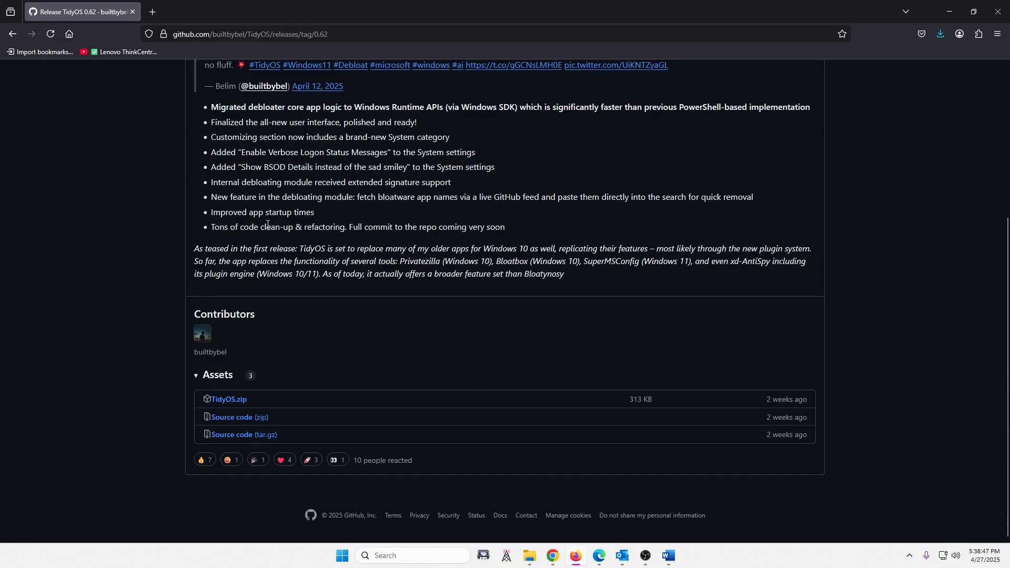
left_click(946, 13)
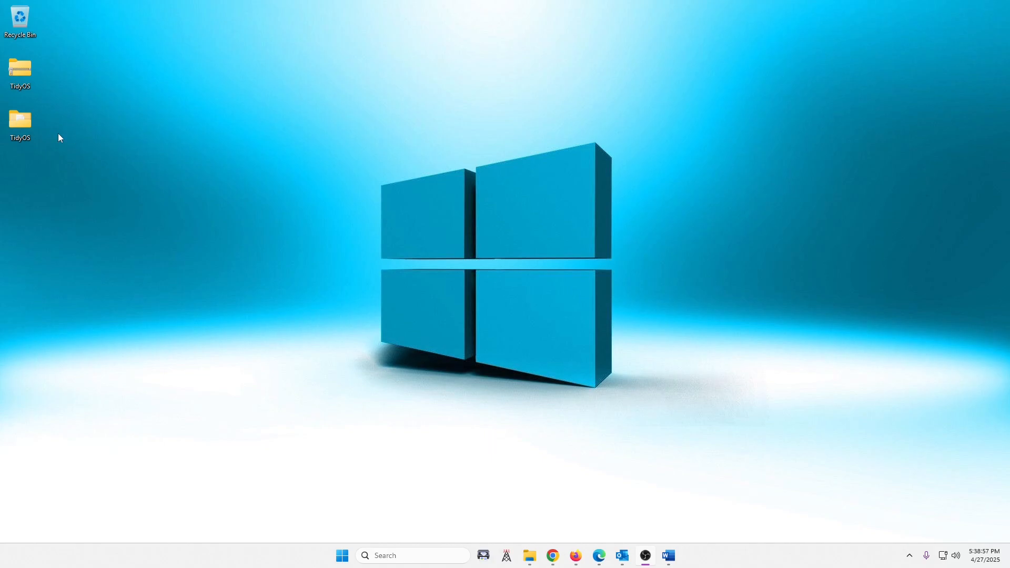
- Open the plugins folder inside the desktop's TidyOS folder and enlarge the window to examine its files
double_click(24, 123)
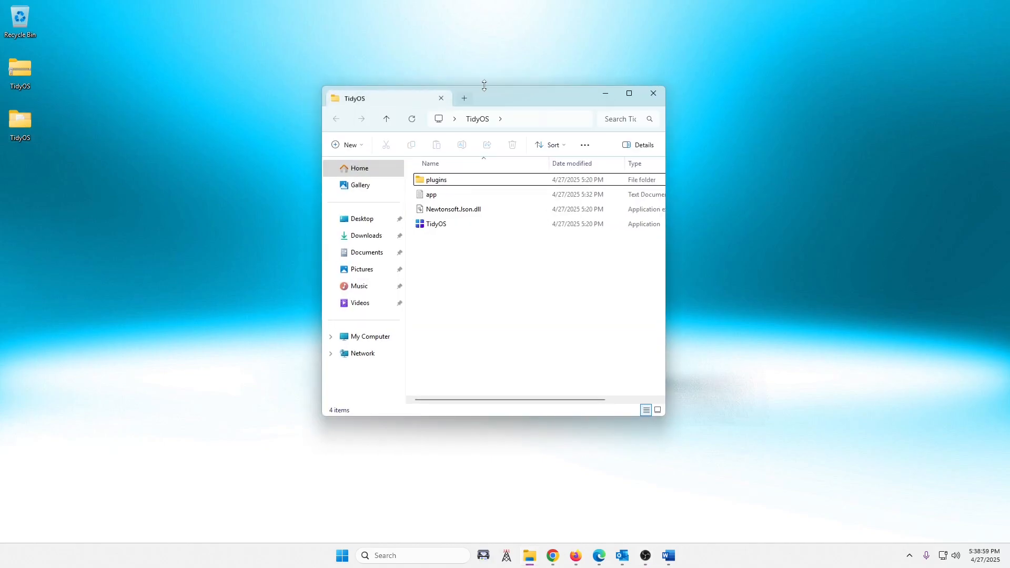
left_click_drag(498, 94, 464, 51)
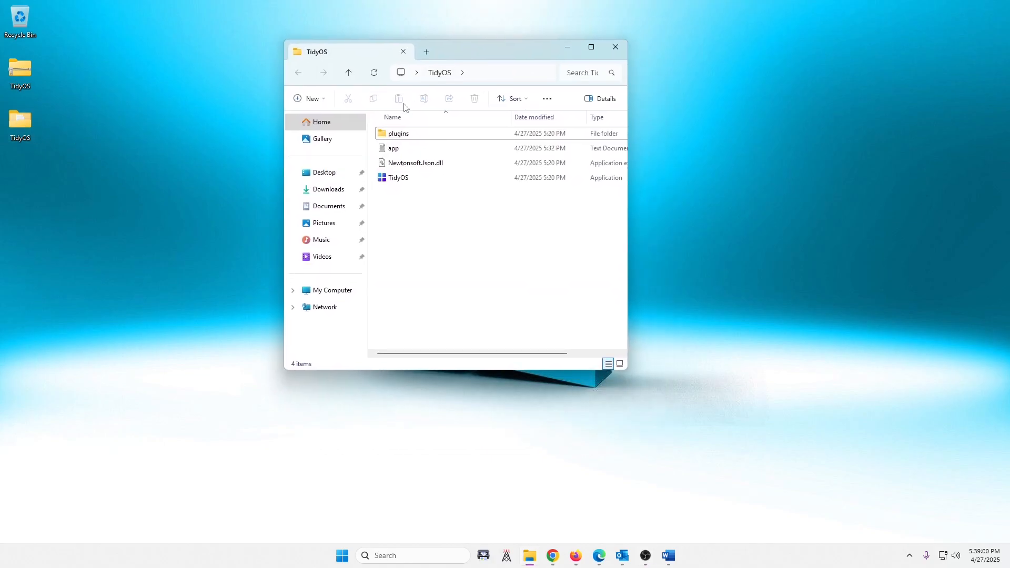
double_click(404, 135)
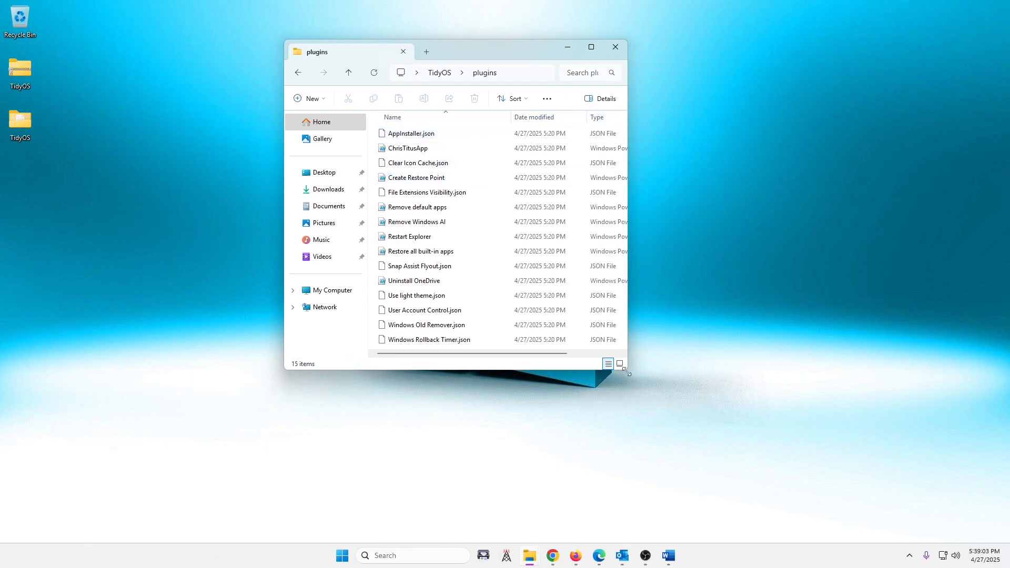
left_click_drag(625, 371, 785, 385)
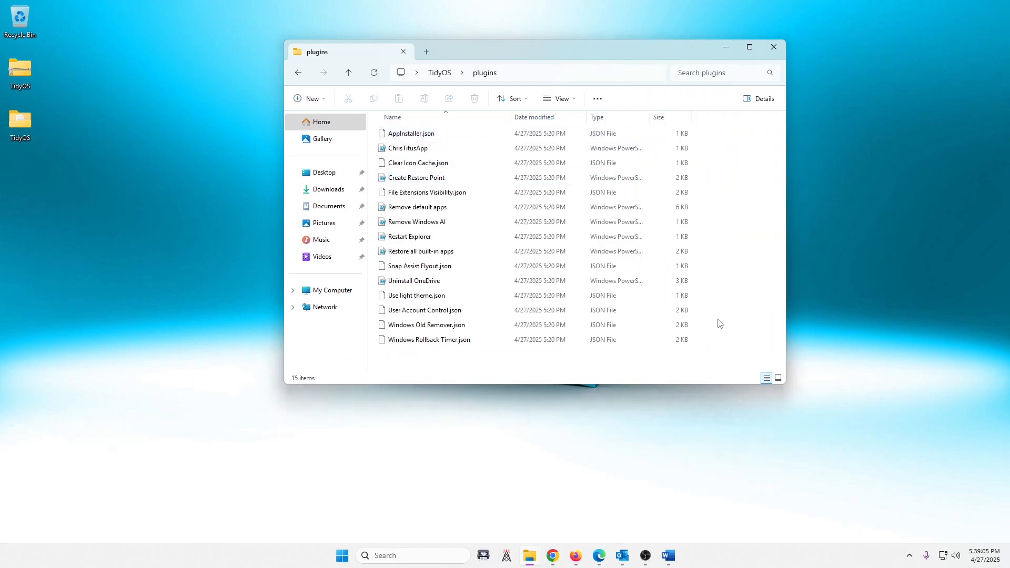
left_click_drag(561, 50, 516, 52)
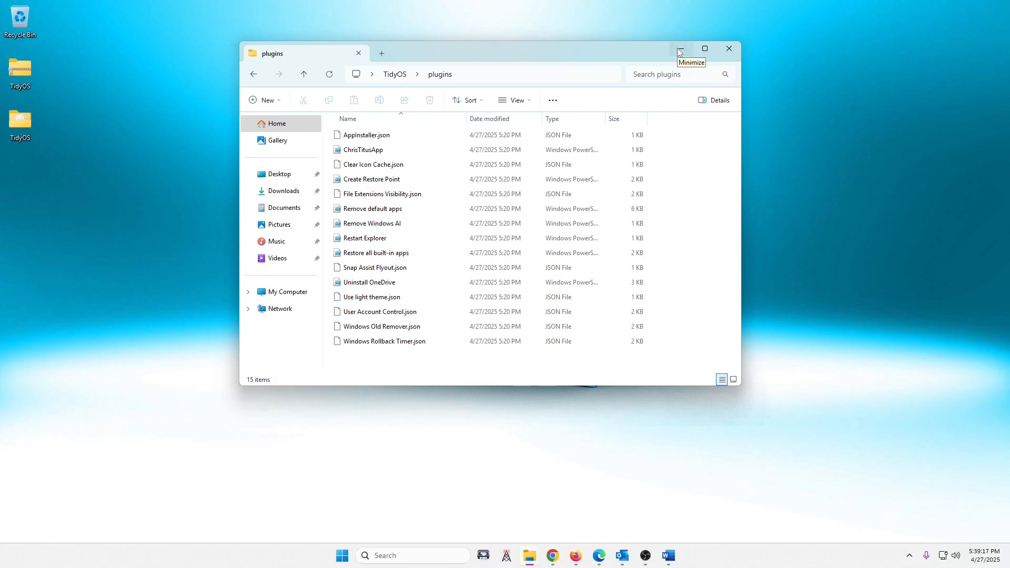
- Go back to the TidyOS folder, launch the TidyOS application and close the folder window
left_click(255, 74)
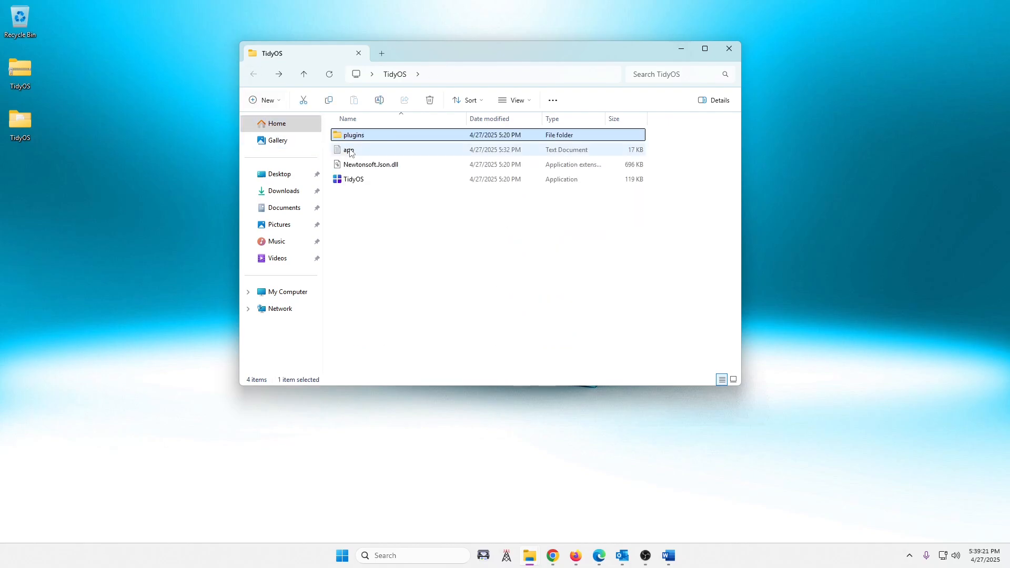
mouse_move(362, 154)
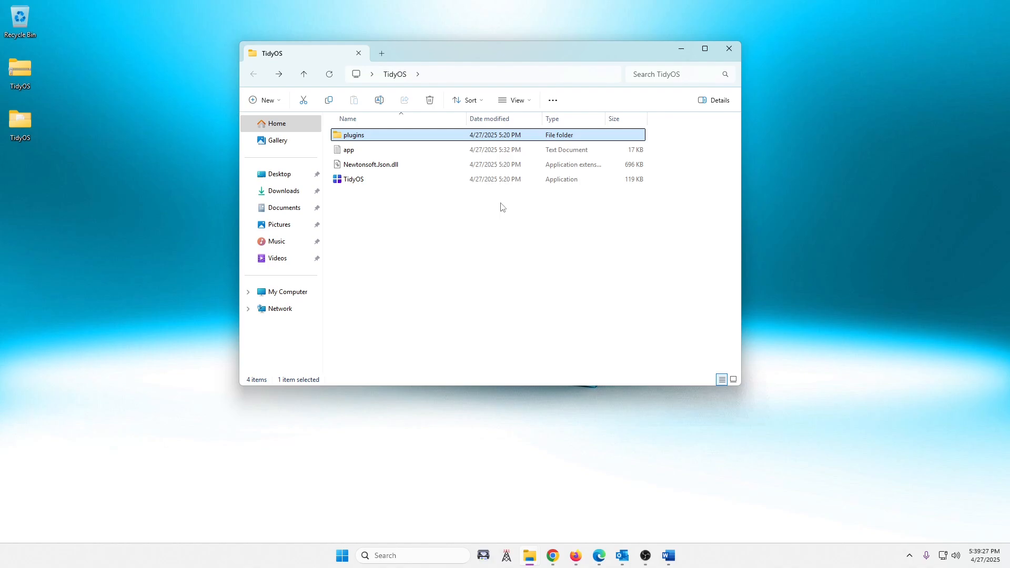
double_click(369, 181)
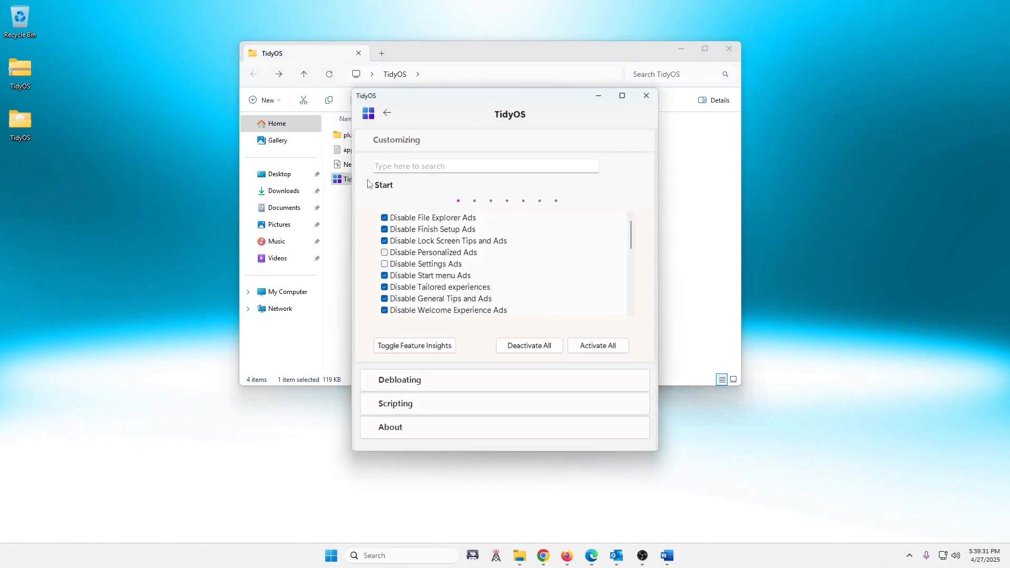
left_click(622, 48)
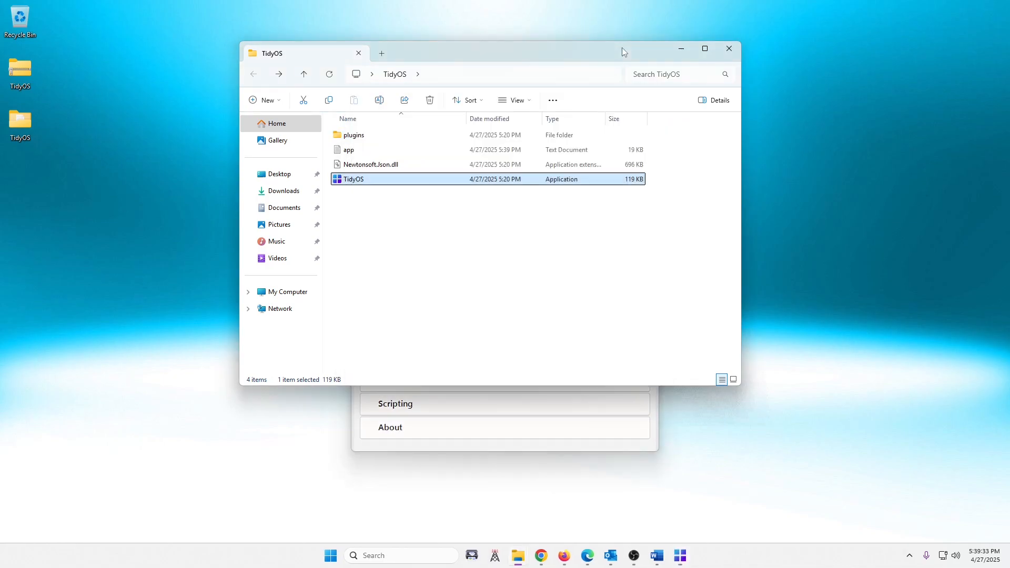
left_click(731, 49)
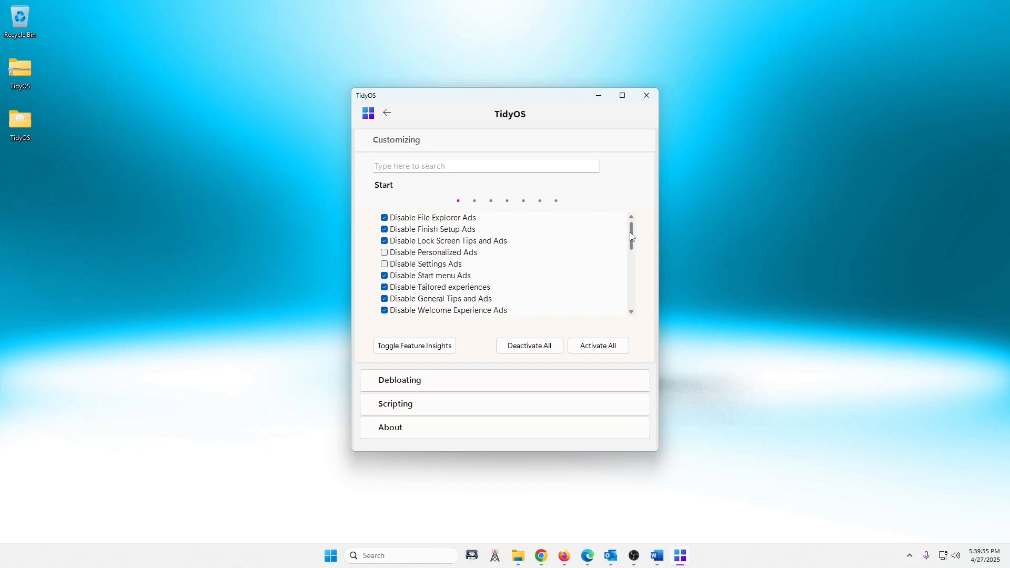
- Turn on the "Align Start button to left" customization, and turn it off again
left_click_drag(630, 232, 630, 229)
left_click_drag(631, 230, 632, 272)
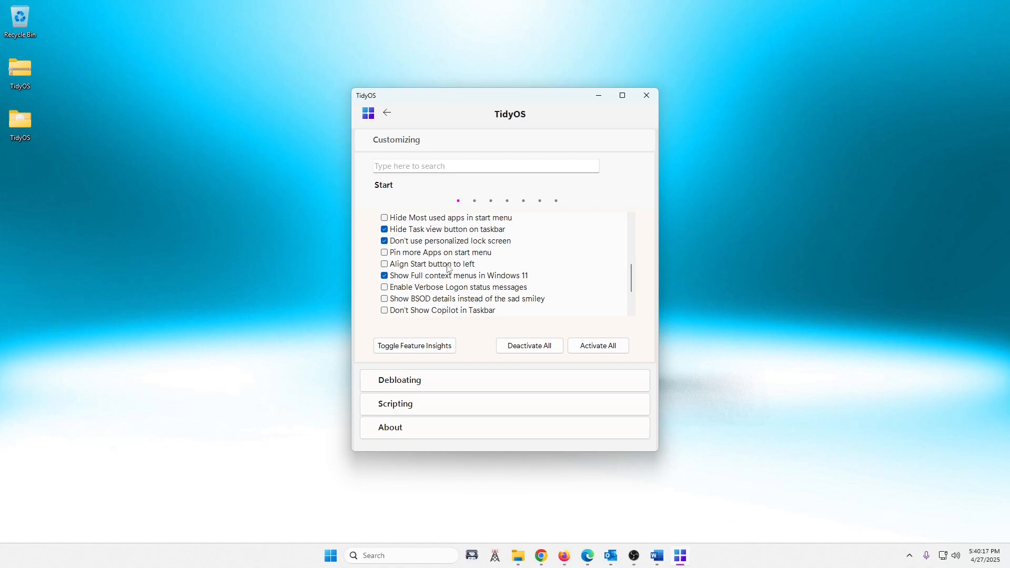
left_click(384, 267)
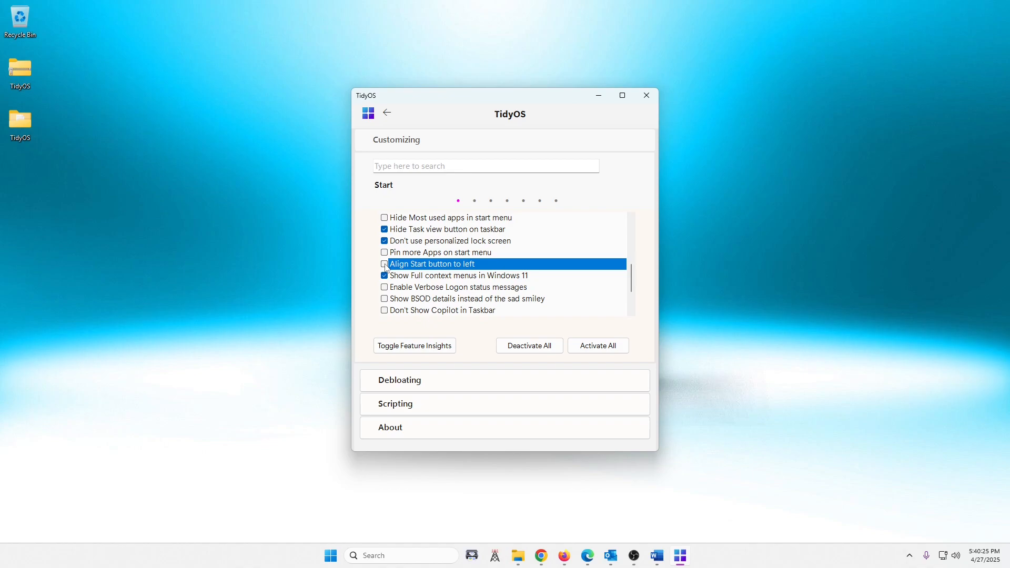
left_click(385, 267)
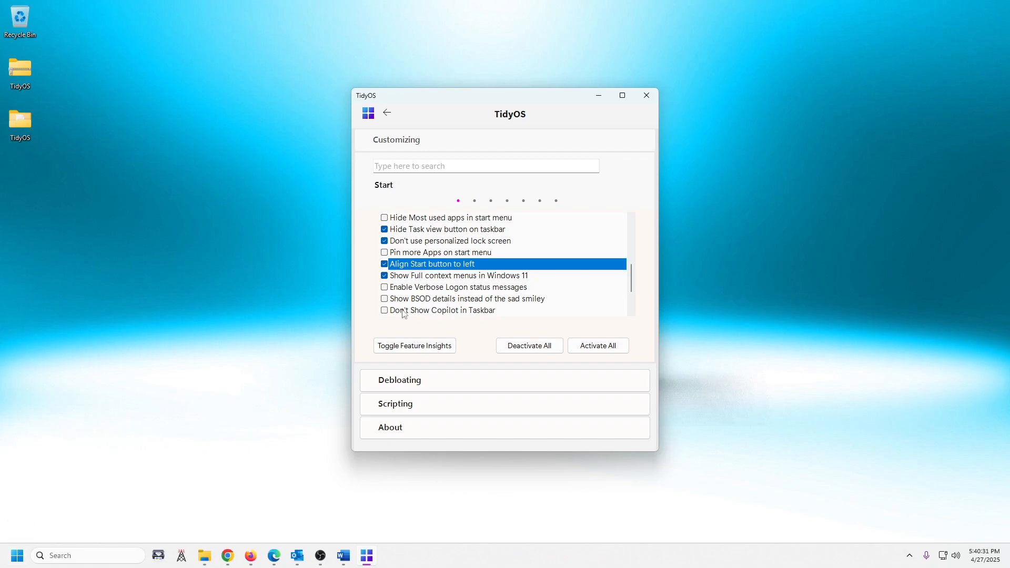
left_click(385, 266)
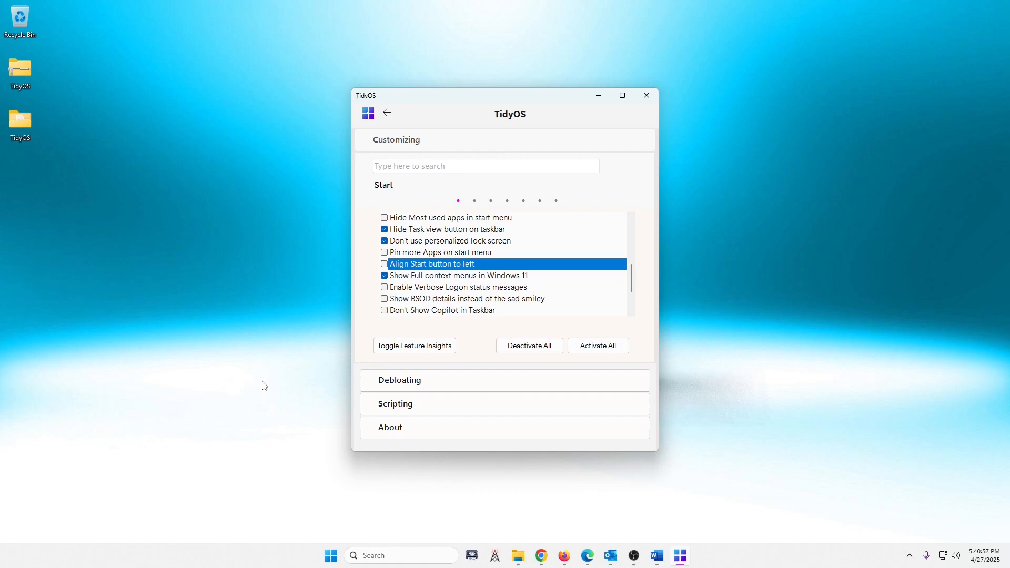
- Enable the "Disable Personalized Ads" option in the Start customization list
mouse_move(440, 96)
left_mouse_down()
mouse_move(425, 82)
mouse_move(430, 90)
left_mouse_up()
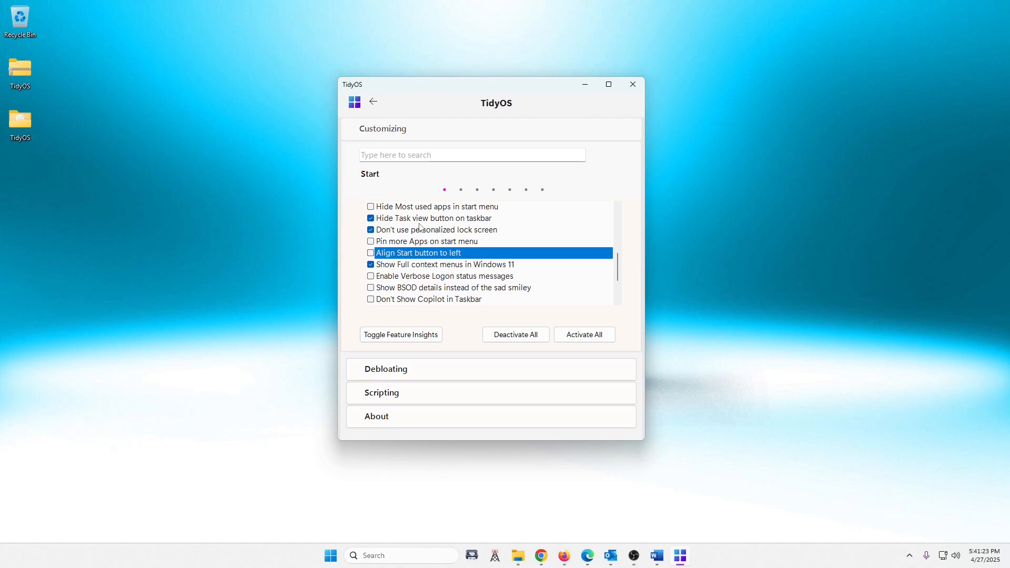
scroll(429, 227, "up", 5)
scroll(430, 225, "up", 2)
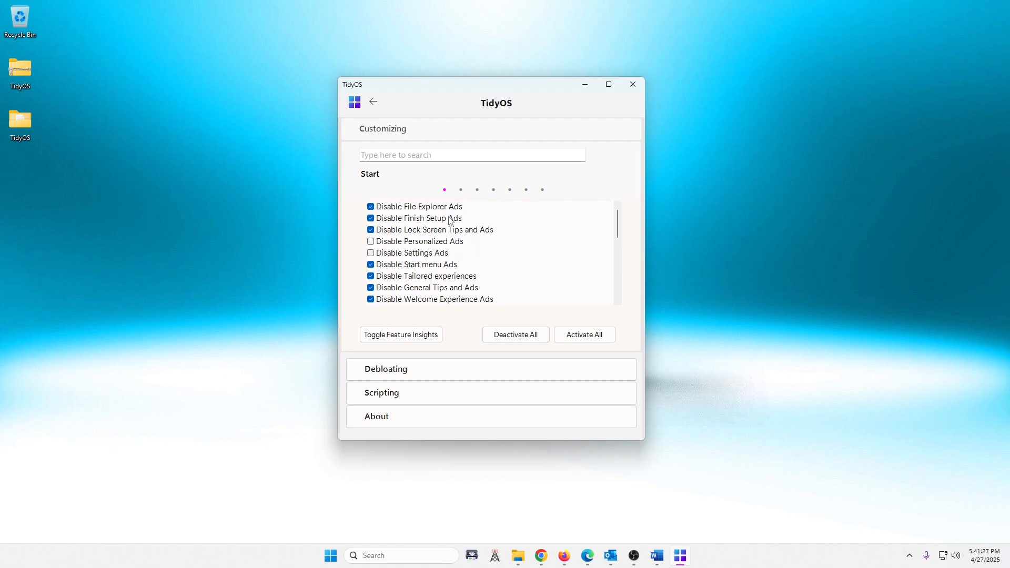
left_click(371, 242)
left_click(371, 242)
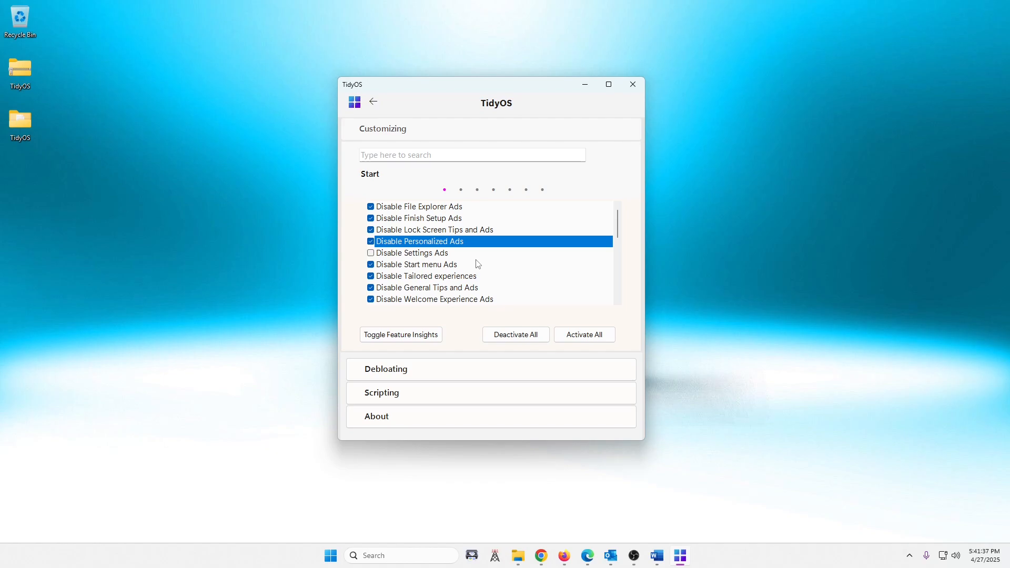
- Enable the "Turn off Telemetry data collection" option in the Start customization list
scroll(478, 264, "down", 1)
scroll(476, 264, "down", 1)
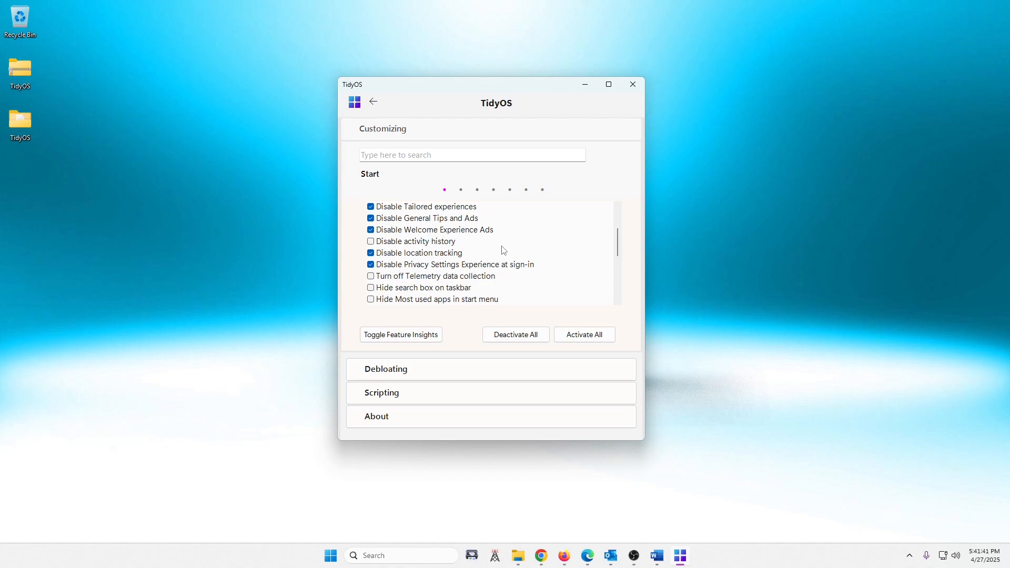
scroll(501, 263, "down", 1)
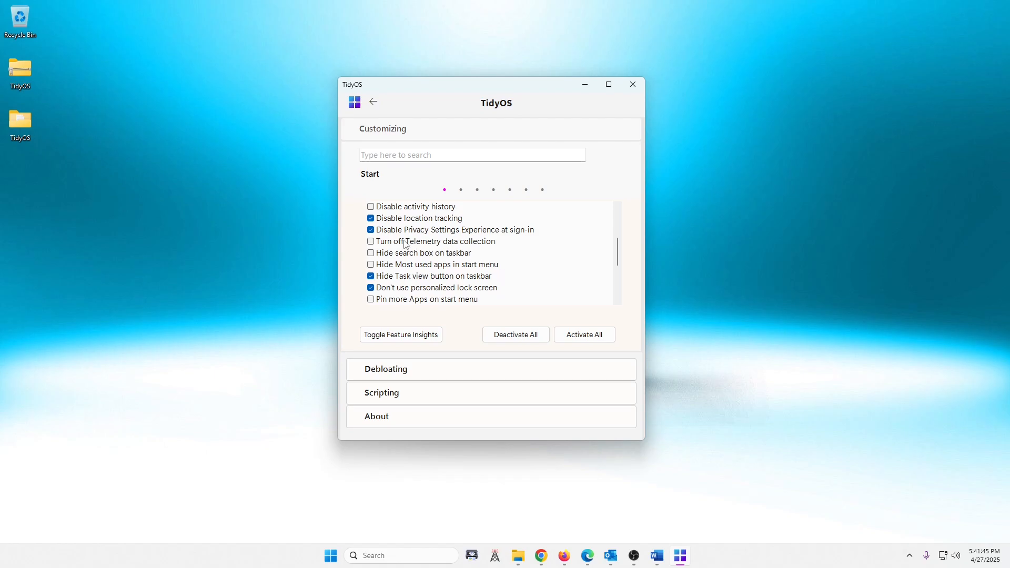
left_click(371, 243)
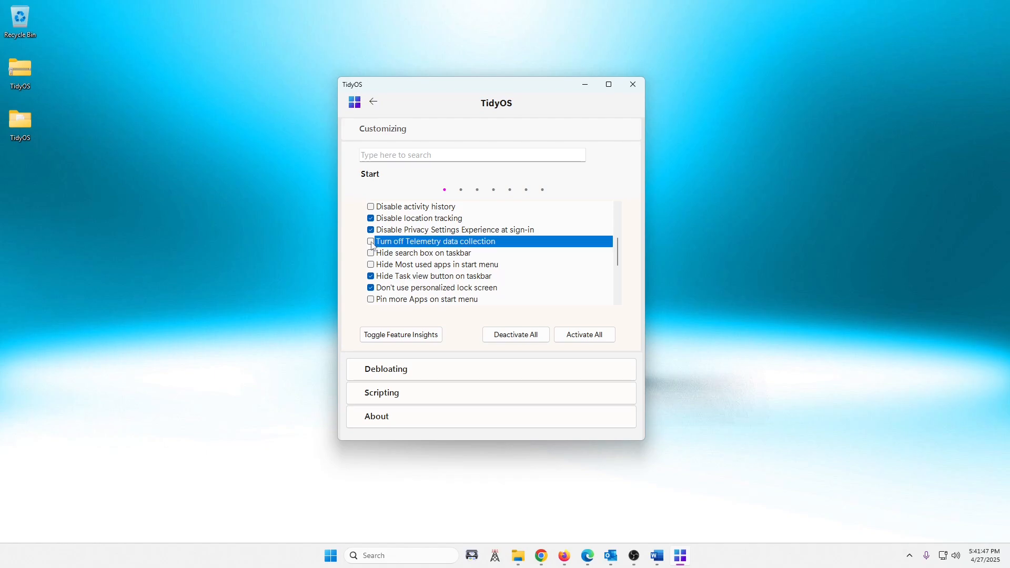
left_click(371, 243)
- Turn on the "Hide search box on taskbar" option, and turn it off again
left_click(435, 256)
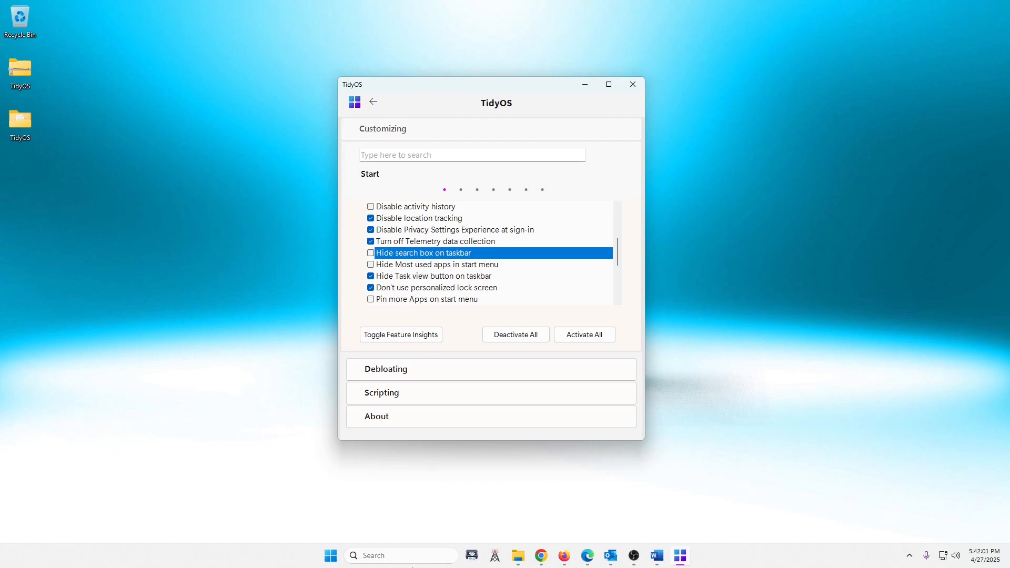
left_click(371, 254)
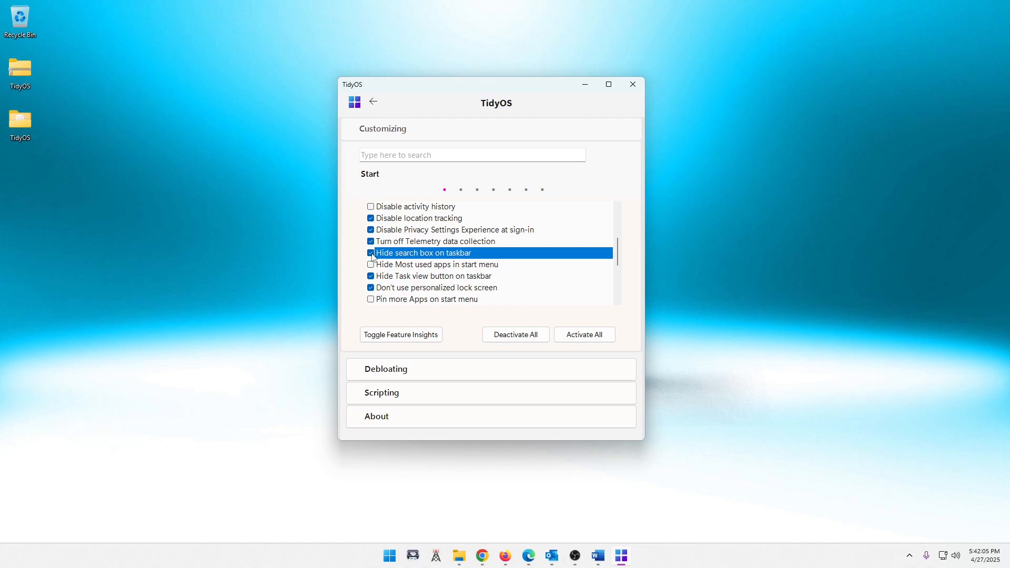
left_click(371, 252)
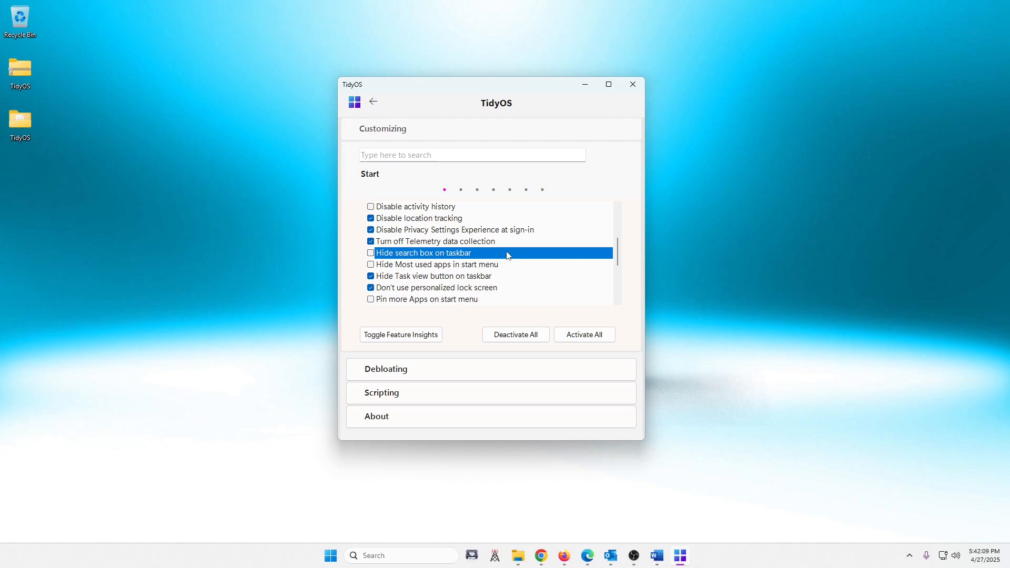
- Review the remaining Start customization options and switch to the Ads category
scroll(504, 256, "down", 1)
scroll(502, 256, "down", 1)
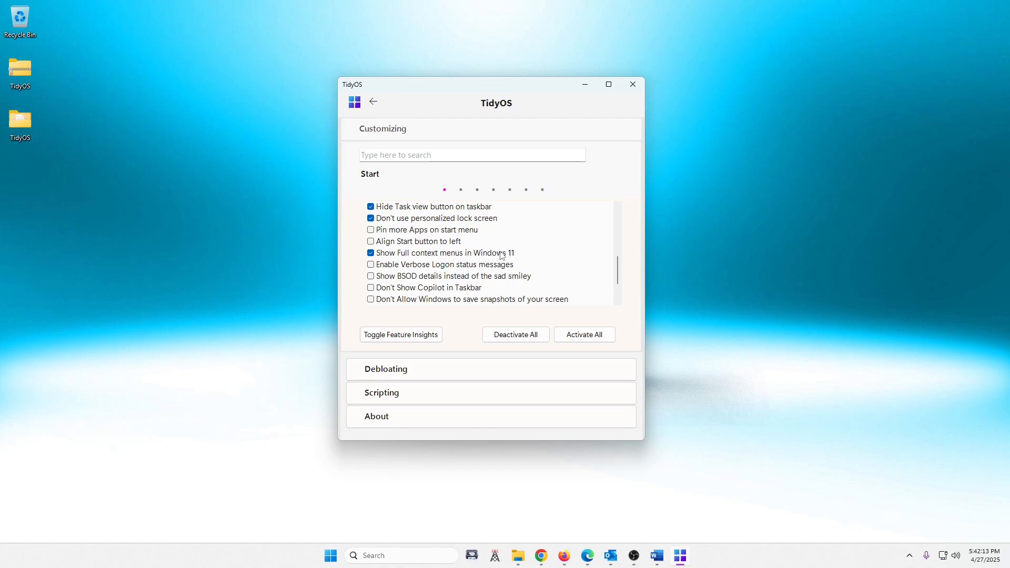
scroll(502, 256, "down", 1)
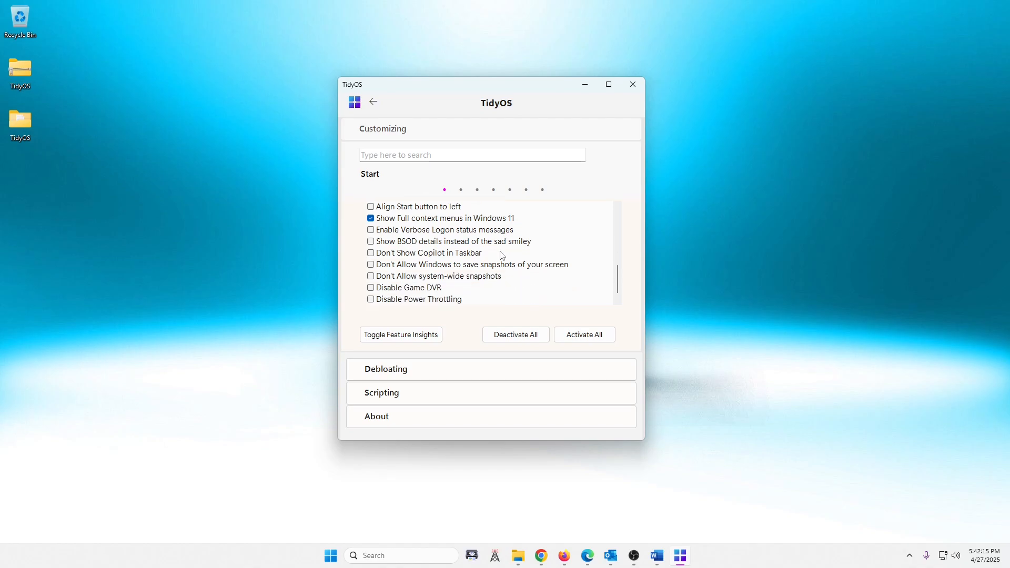
scroll(502, 256, "down", 1)
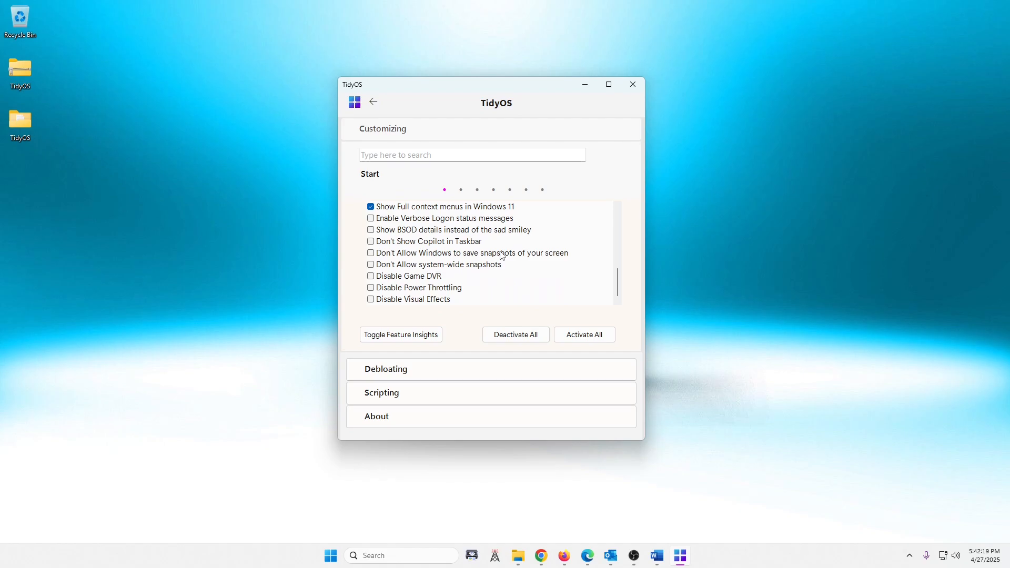
scroll(502, 256, "up", 5)
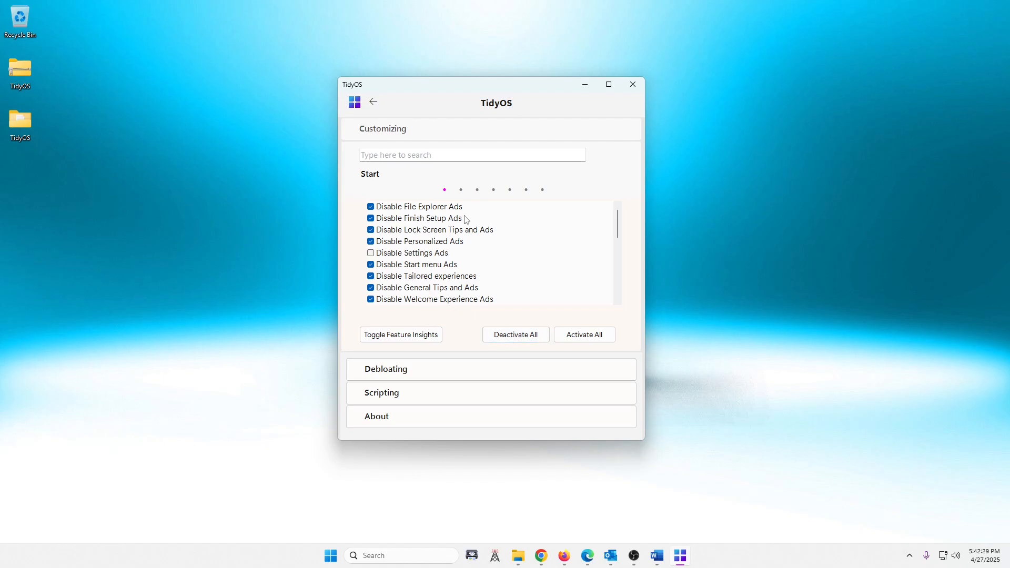
scroll(426, 244, "down", 10)
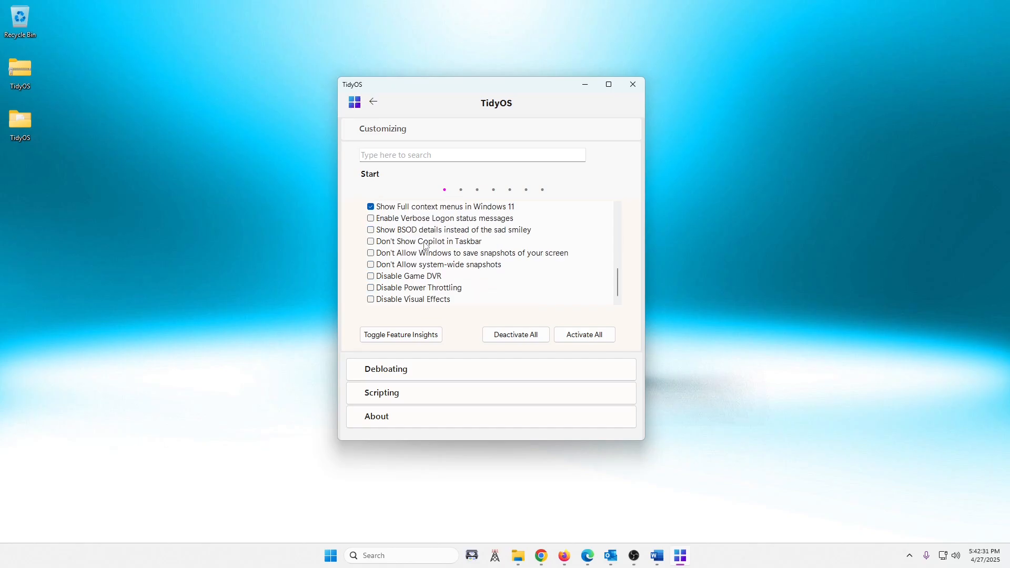
scroll(425, 244, "up", 8)
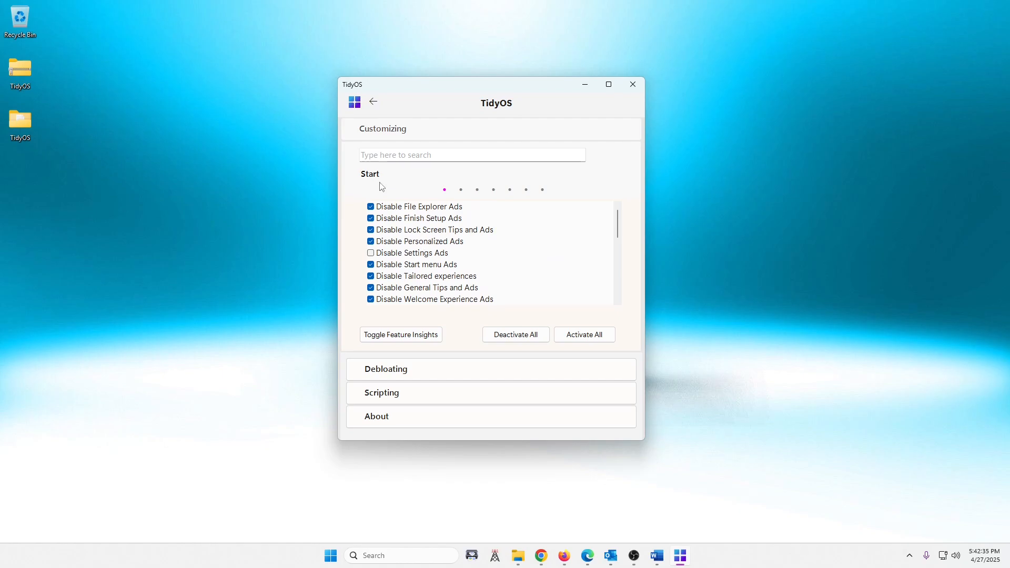
left_click(461, 191)
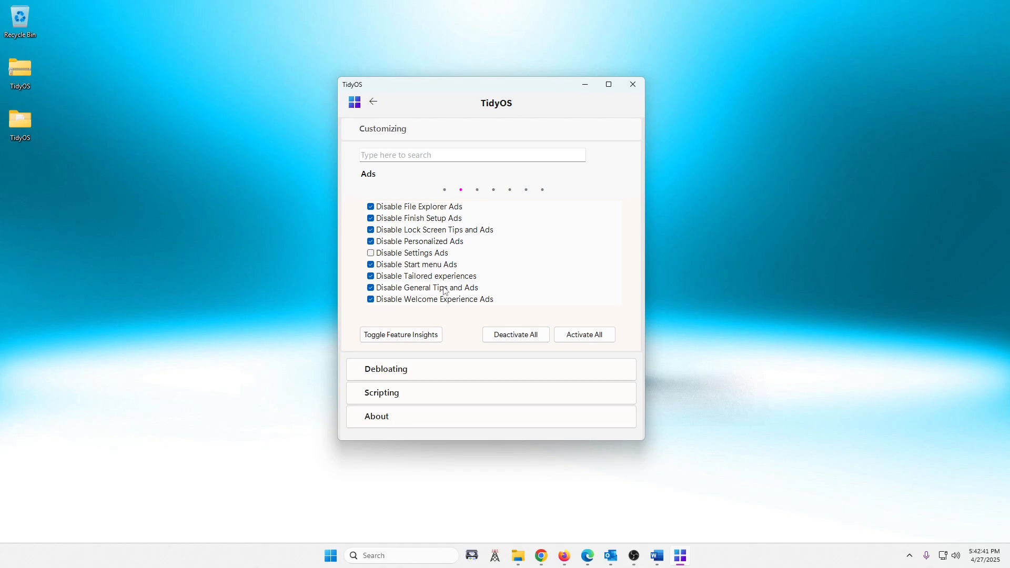
- Review the full Start customization list again and return to the Ads category
left_click(443, 190)
scroll(436, 242, "down", 5)
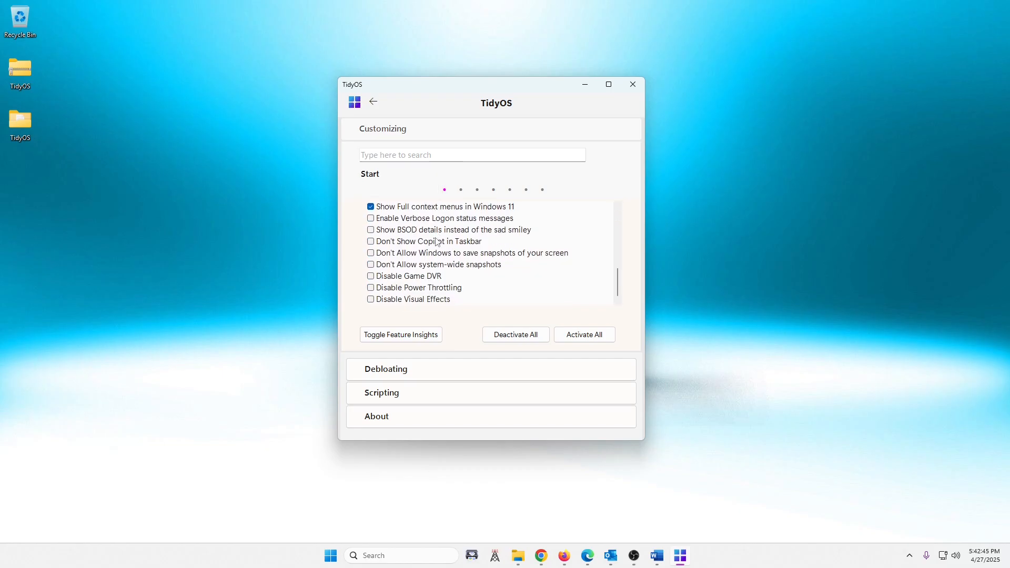
scroll(436, 241, "up", 5)
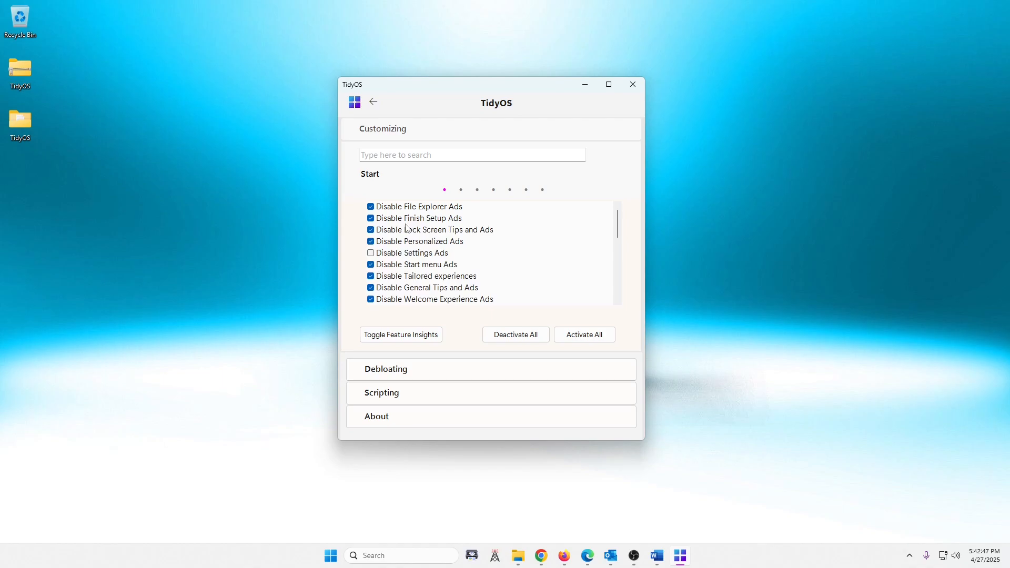
left_click(461, 190)
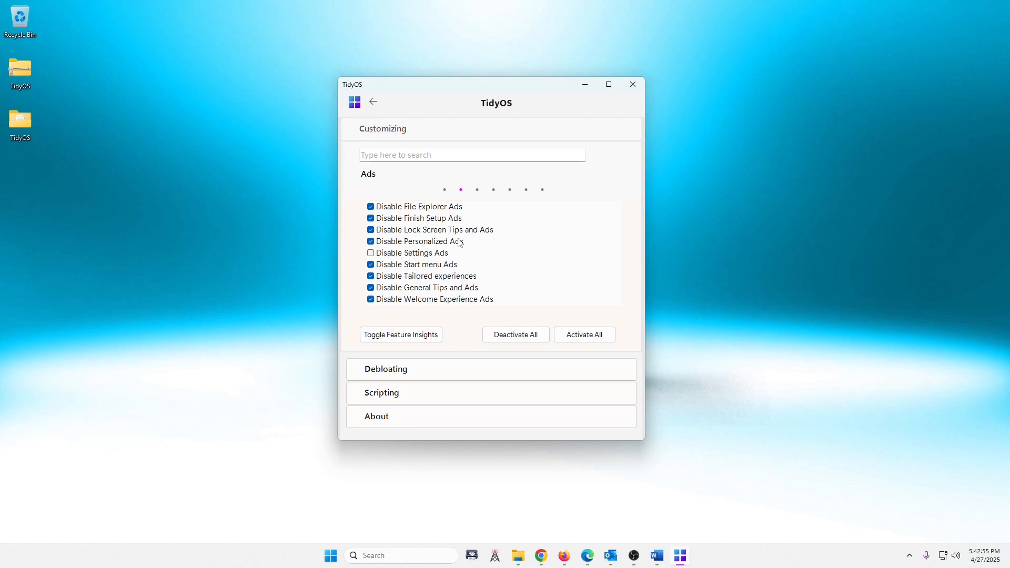
- In the Privacy category, highlight "Disable activity history" and enable "Turn off Telemetry data collection"
left_click(476, 190)
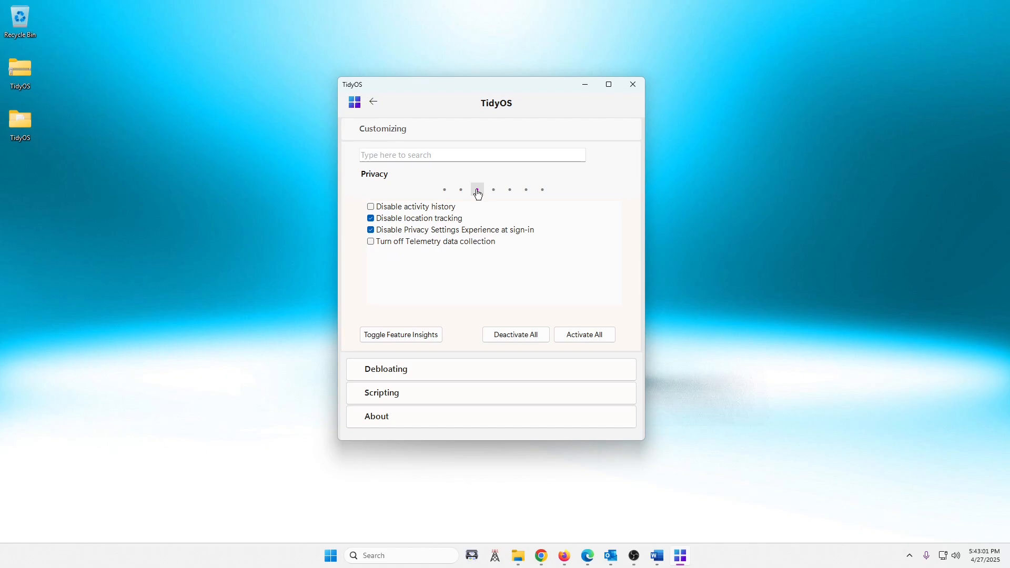
left_click(372, 208)
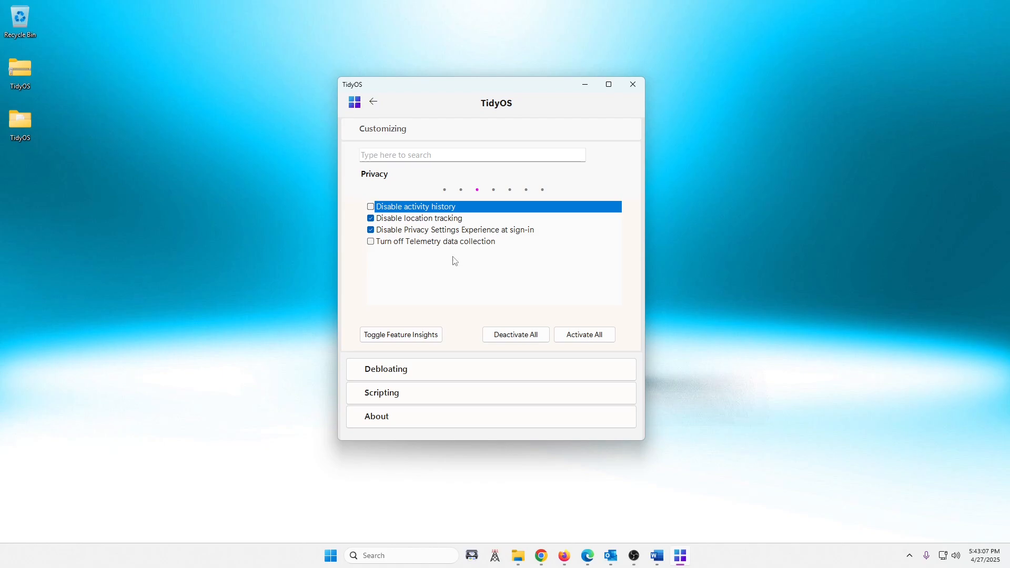
left_click(371, 243)
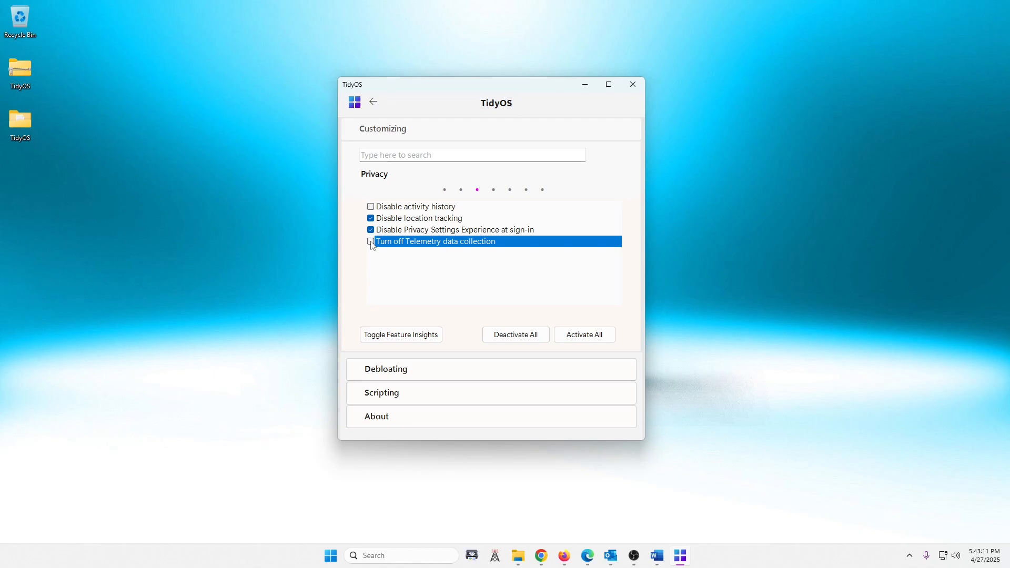
left_click(371, 242)
- Look over the Personalization category, and enable "Show BSOD details instead of the sad smiley" in the System category
left_click(493, 191)
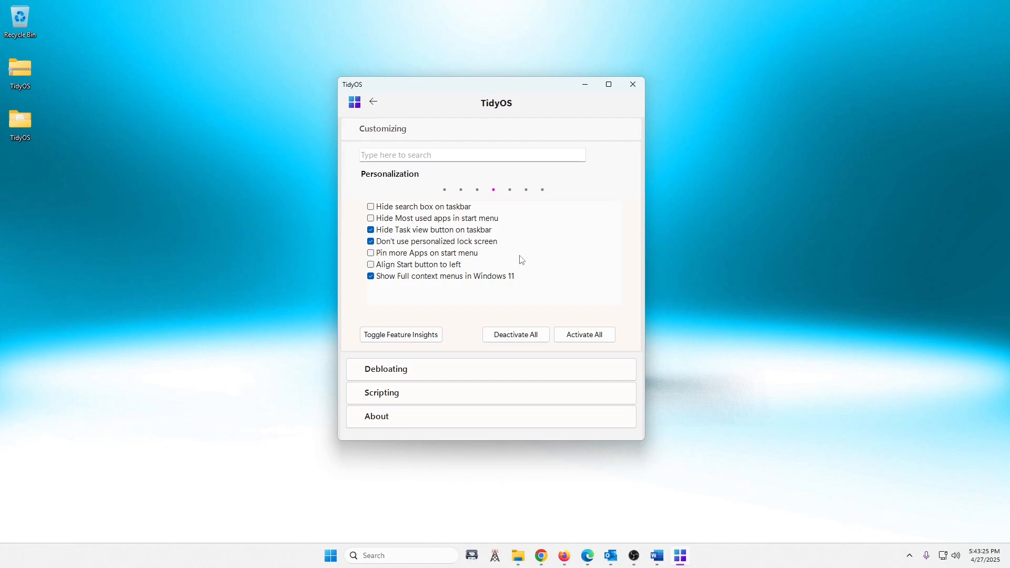
left_click(510, 190)
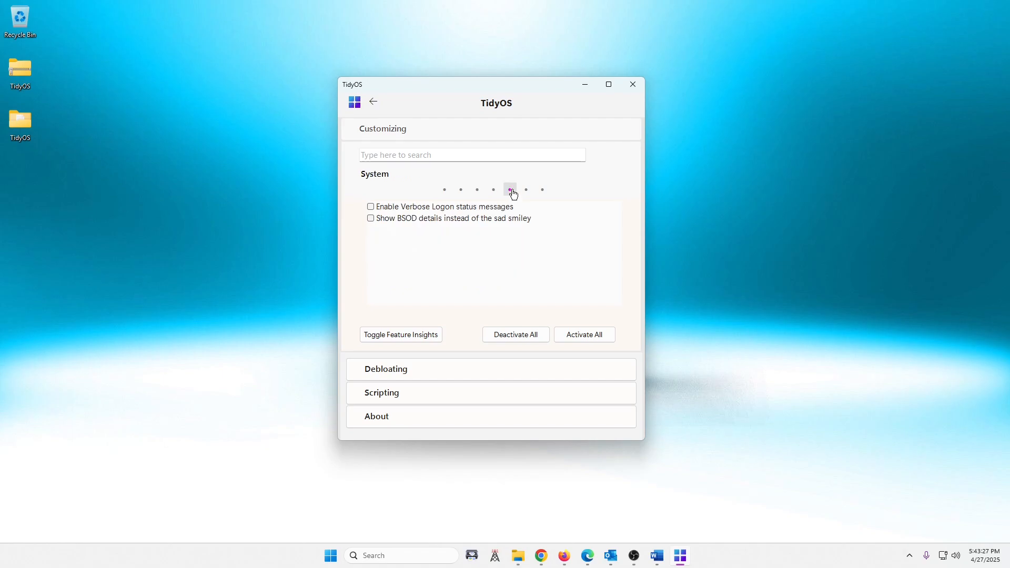
left_click(370, 219)
left_click(371, 219)
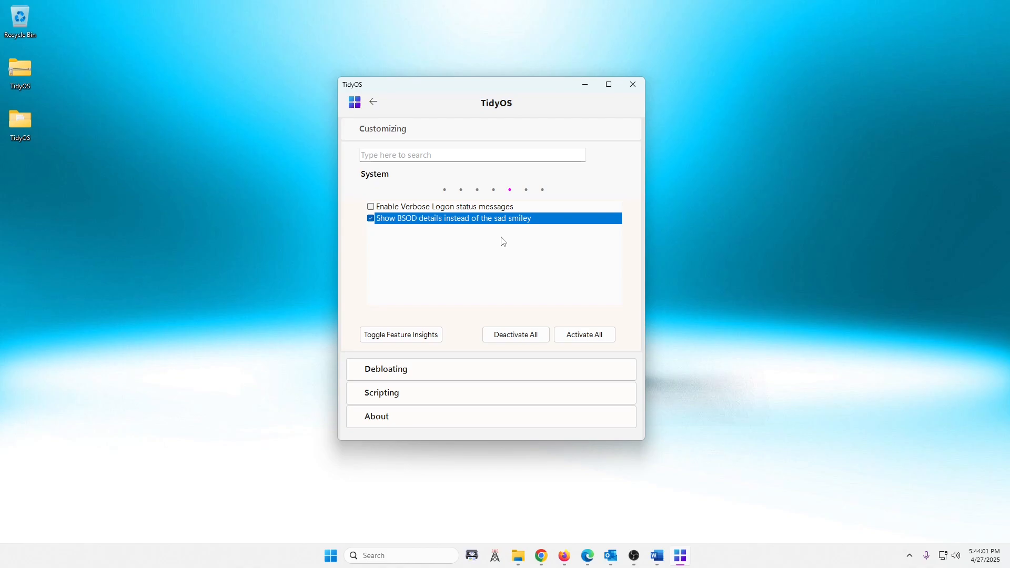
- Review the options in the AI and Gaming categories and return to the Start category
left_click(526, 190)
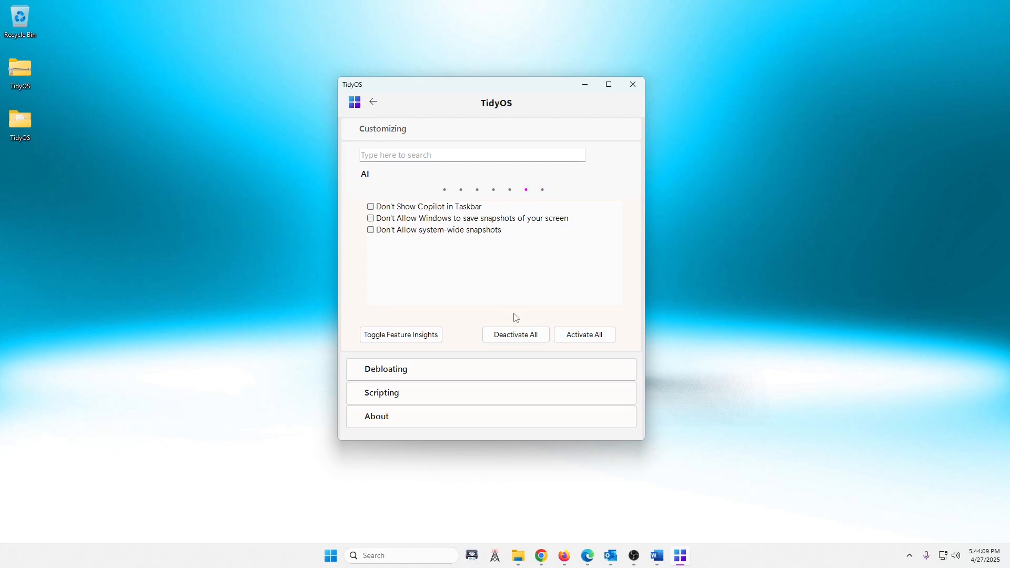
left_click(541, 191)
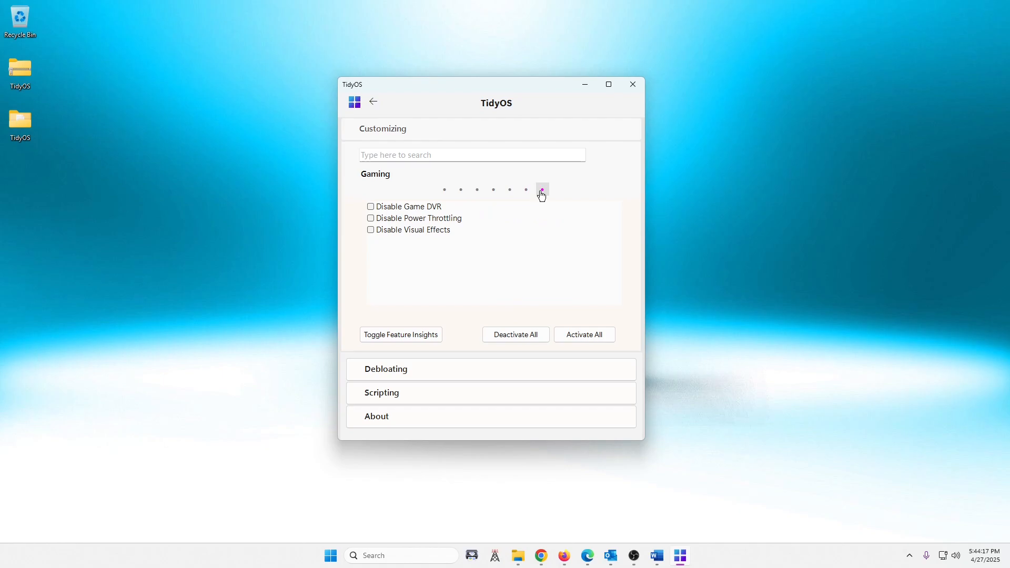
left_click(444, 190)
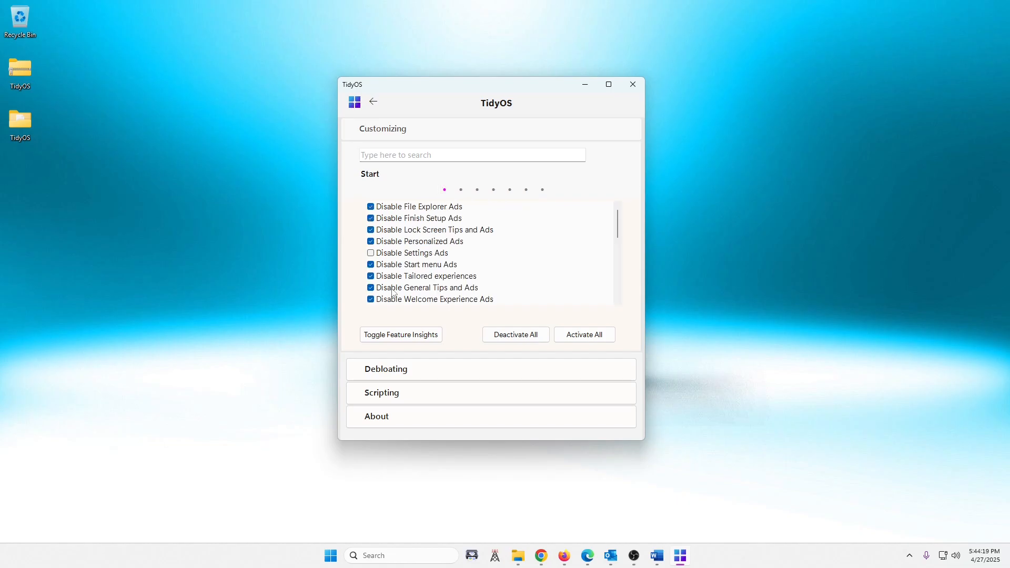
- In the Debloating results, mark Microsoft.GetHelp, Microsoft.WindowsAlarms, Microsoft.WindowsMaps, Microsoft.ZuneMusic and SpotifyAB.SpotifyMusic for removal
left_click(388, 370)
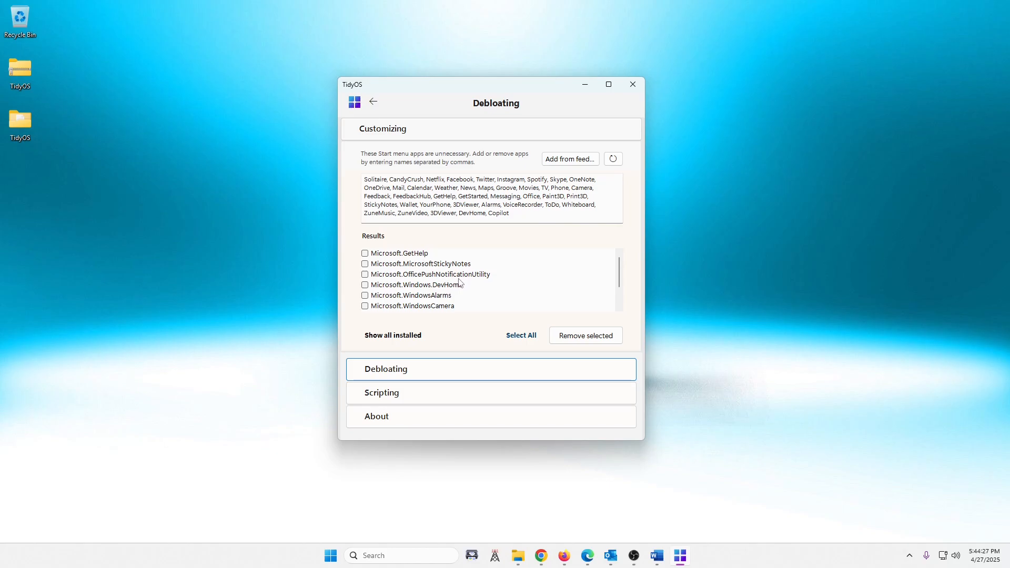
left_click(367, 255)
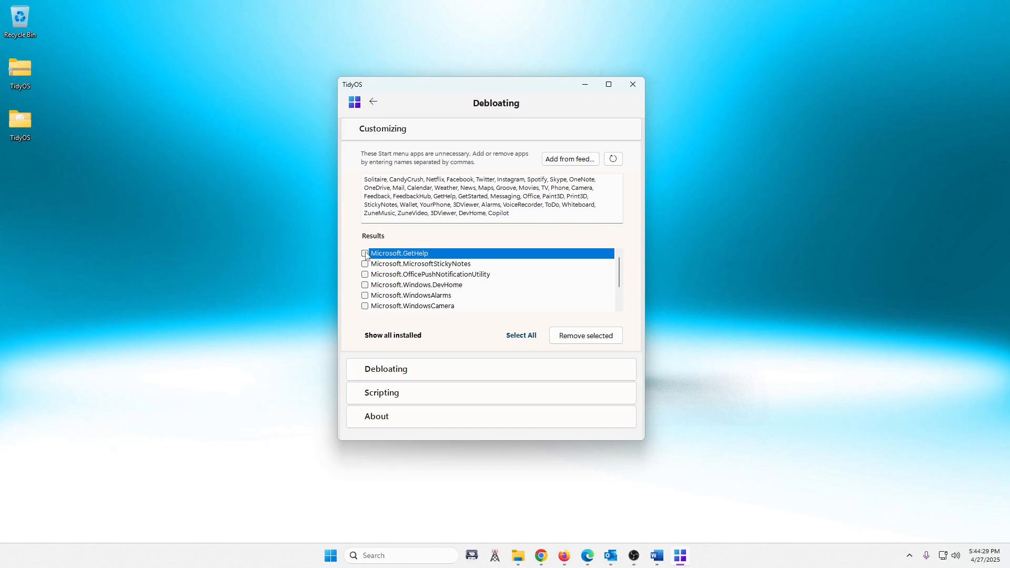
left_click(365, 253)
scroll(510, 296, "down", 1)
left_click(365, 264)
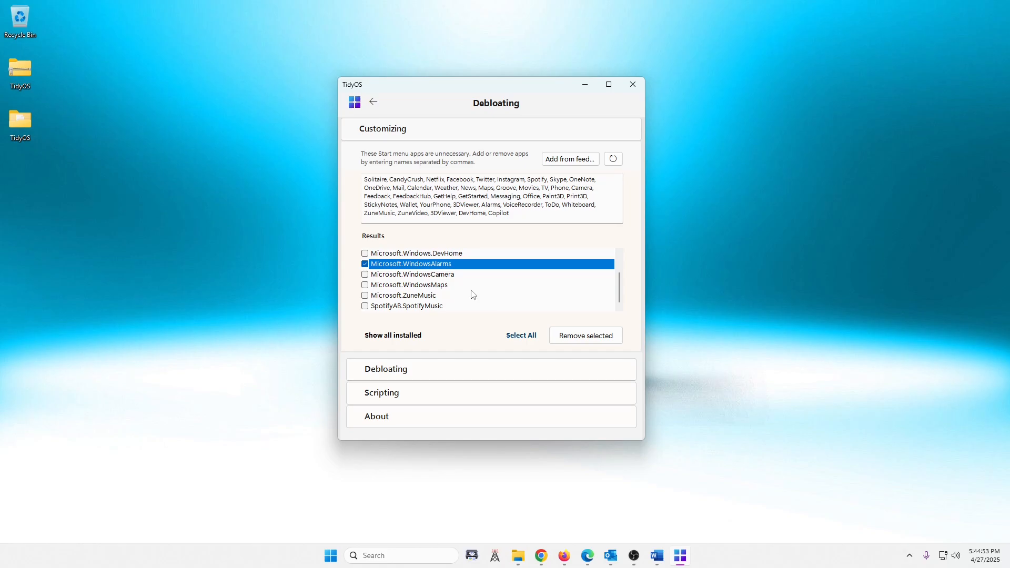
left_click(365, 286)
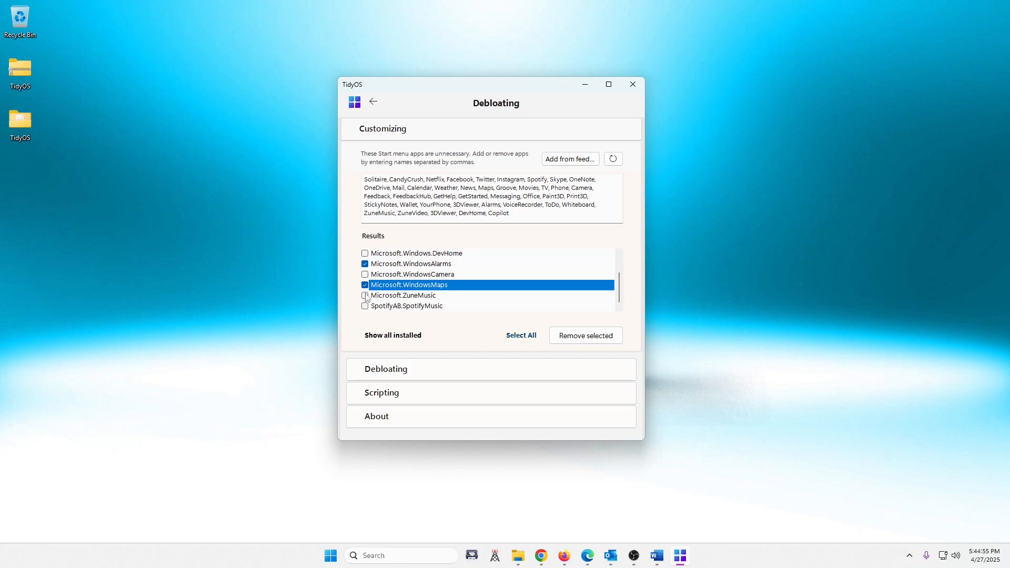
left_click(365, 295)
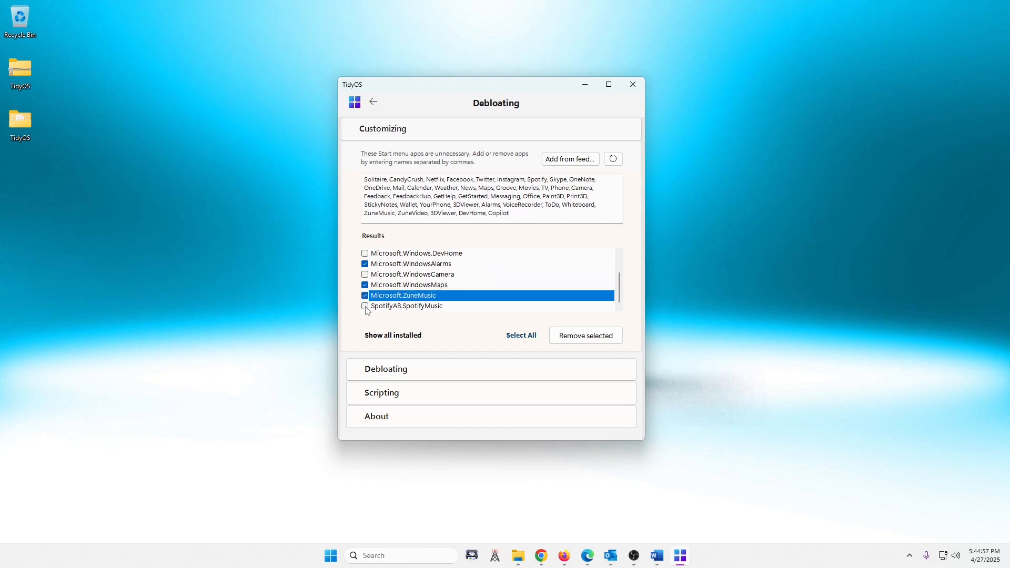
left_click(365, 306)
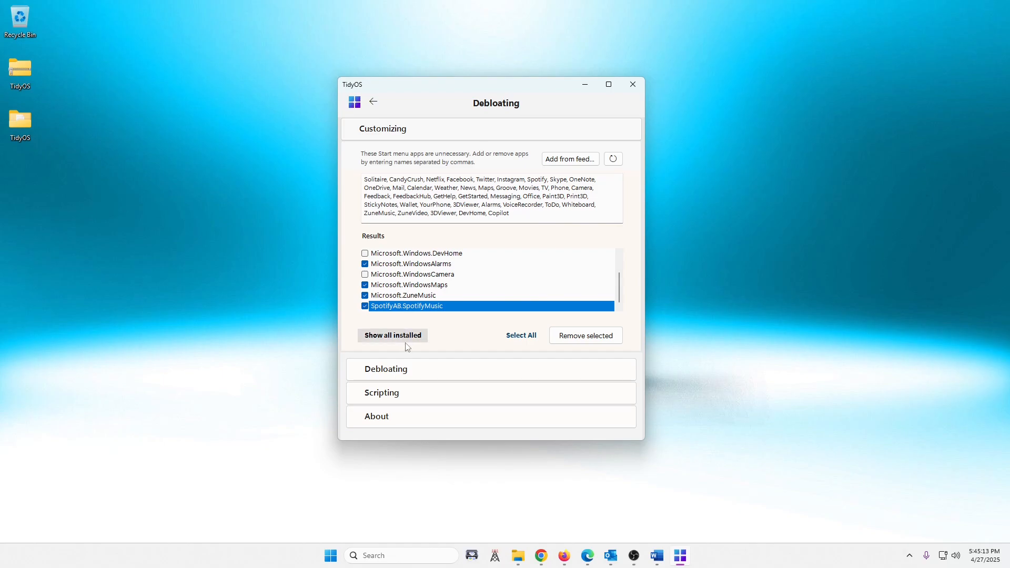
- Turn off the "Enable User Account Control (UAC)" security plugin in the Scripting section
left_click(404, 397)
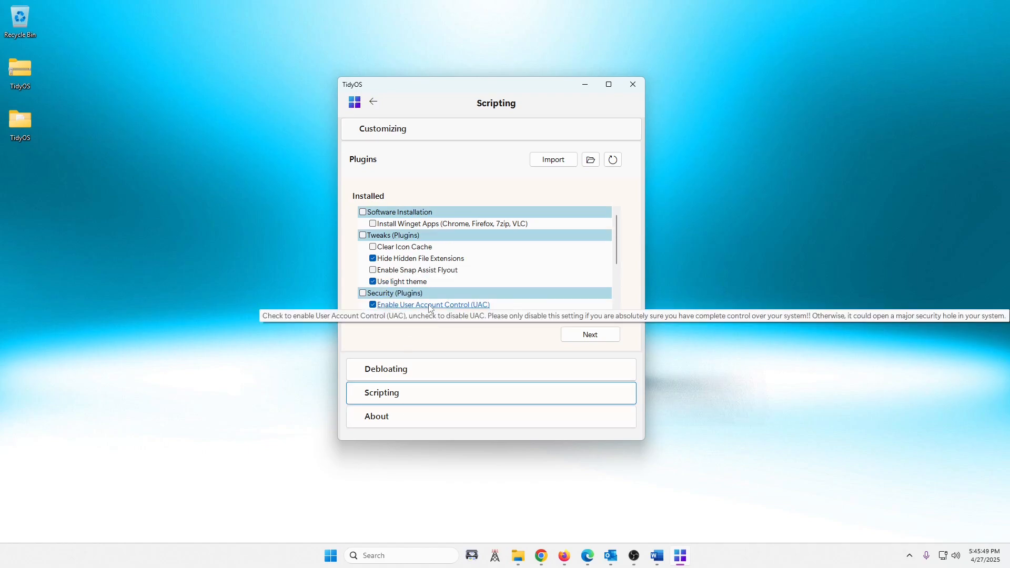
left_click(373, 305)
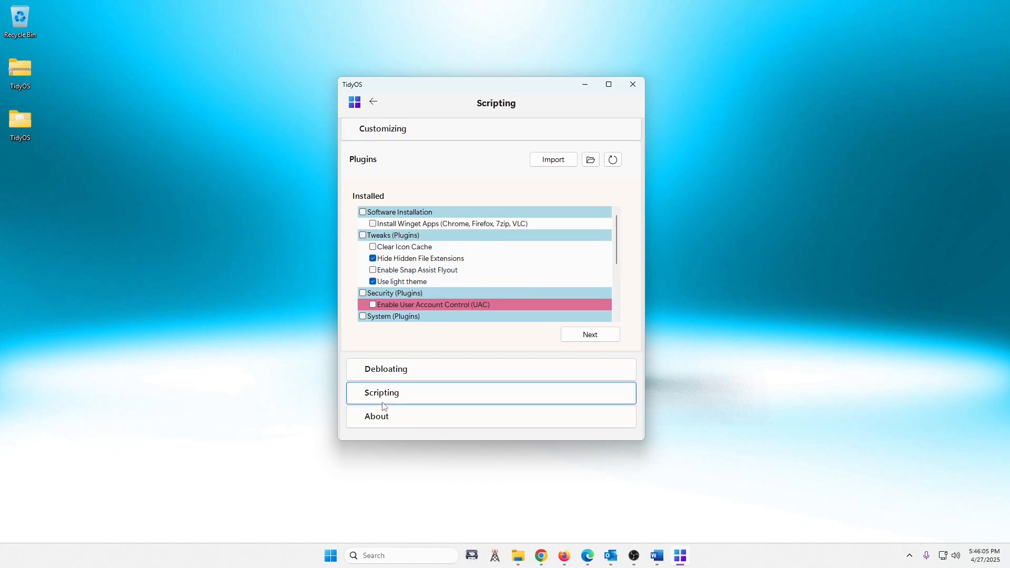
- View the version and publisher details in the About section, and return to the Start list under Customizing
left_click(387, 418)
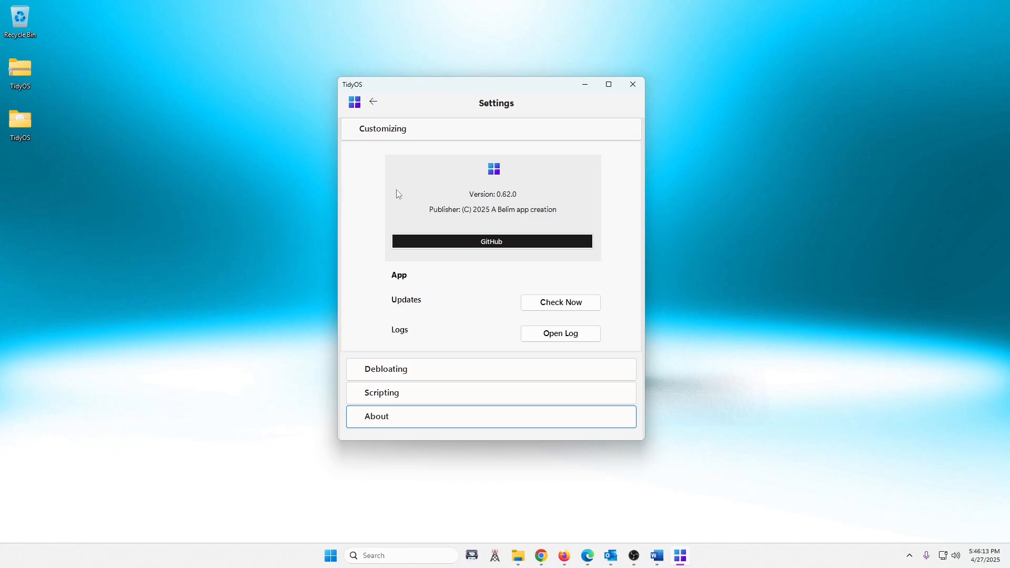
left_click(374, 101)
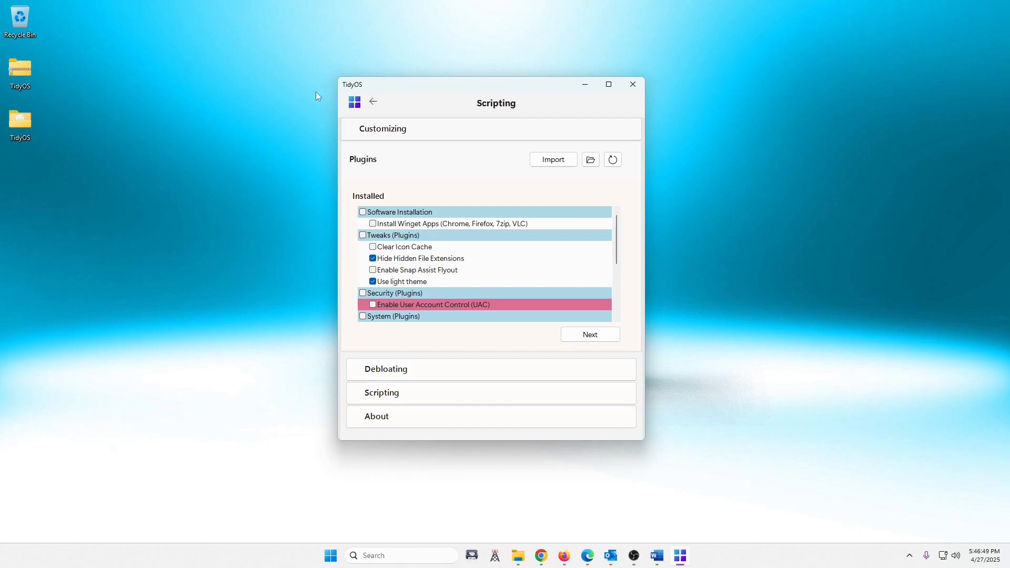
left_click(367, 129)
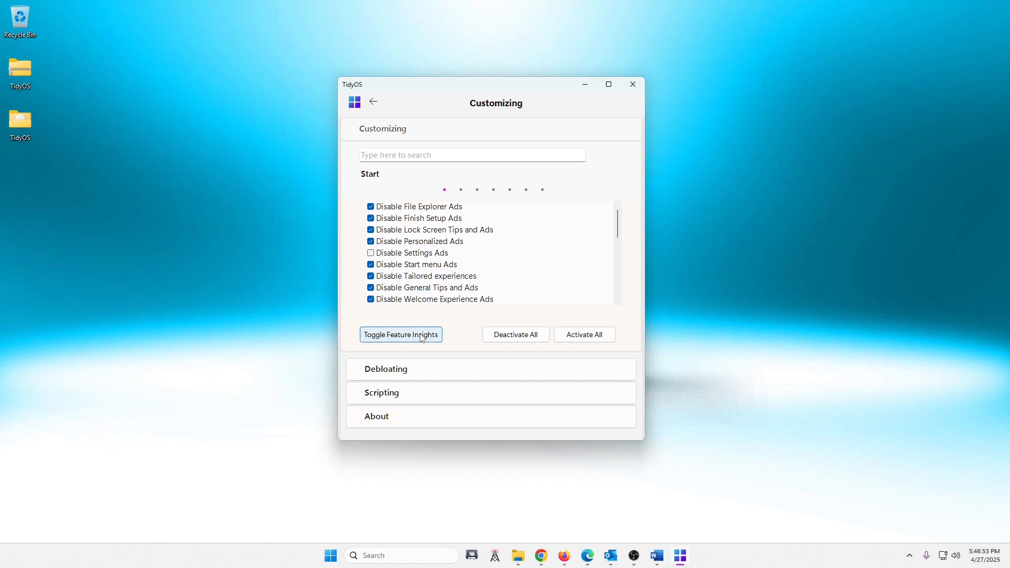
left_click_drag(470, 90, 401, 97)
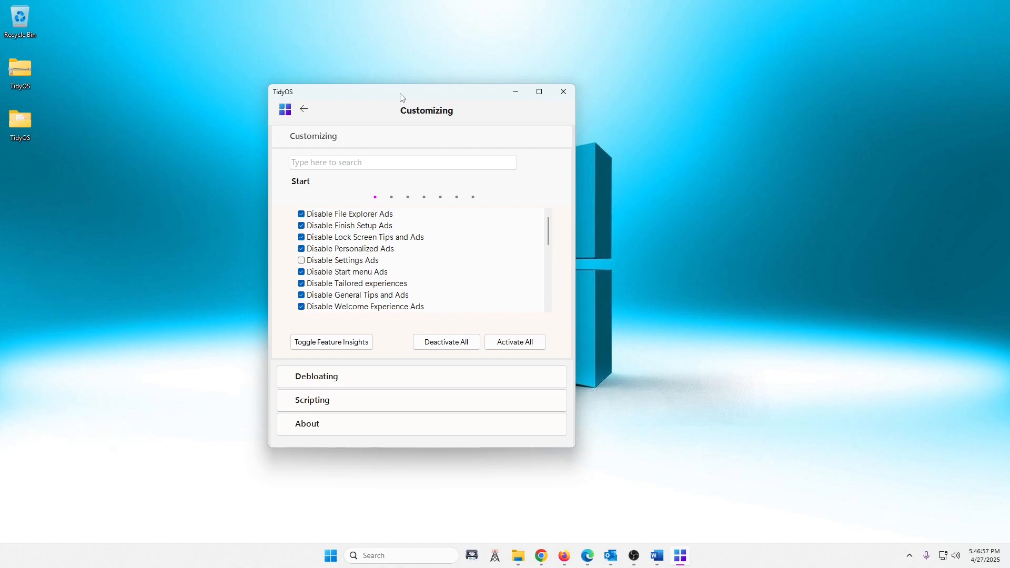